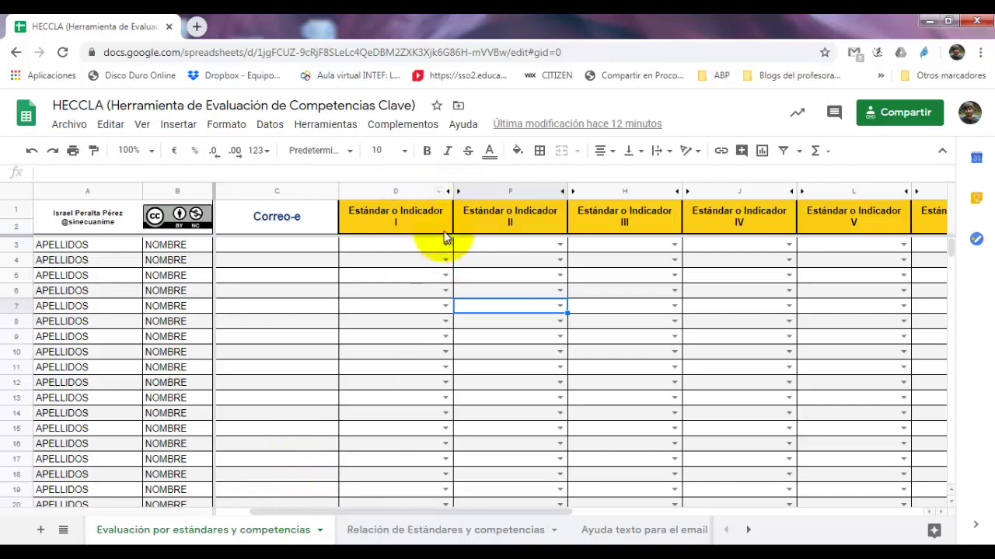
- Replace the heading "Estándar o Indicador I" in column D with "Saber jugar al mus"
{"action": "left_click", "coordinate": [418, 214]}
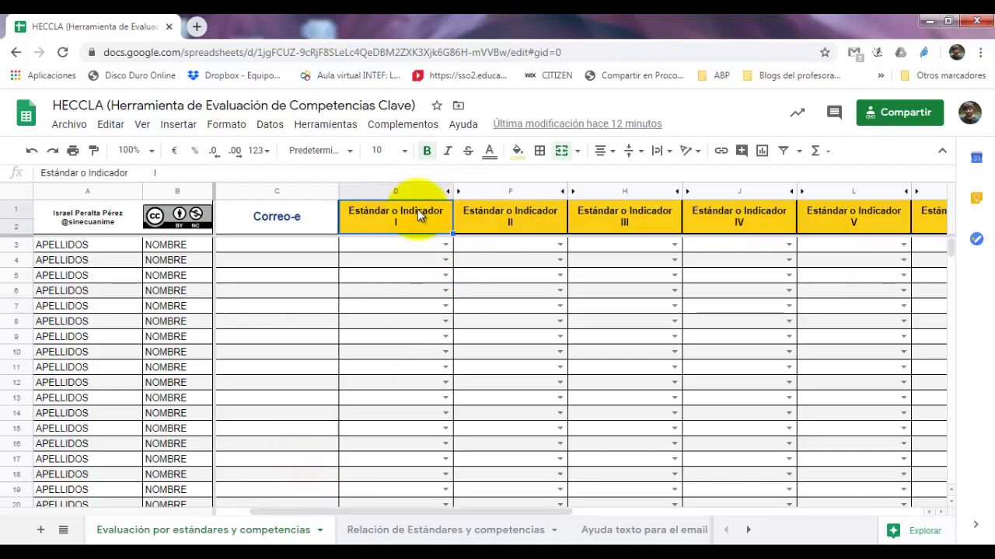
{"action": "key", "text": "BackSpace"}
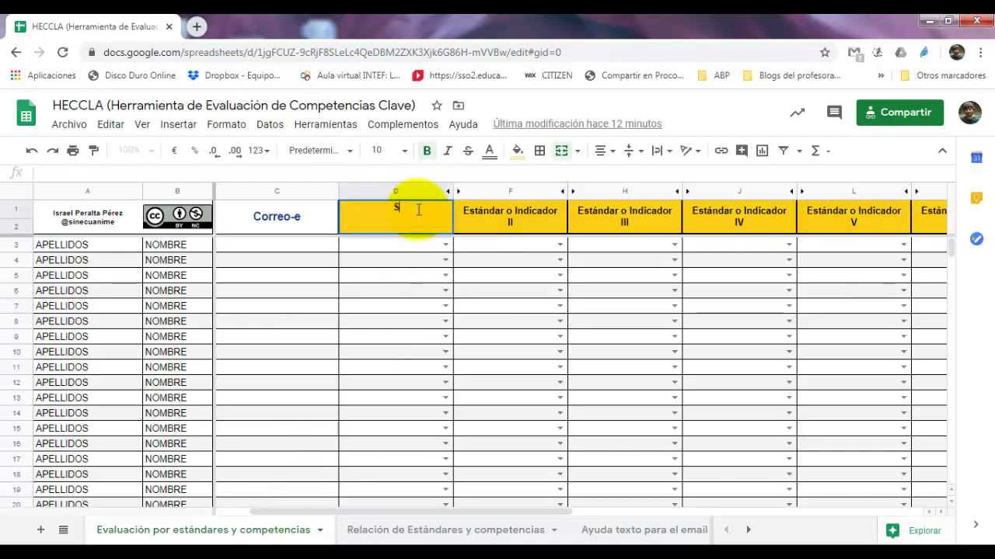
{"action": "type", "text": "Saber a"}
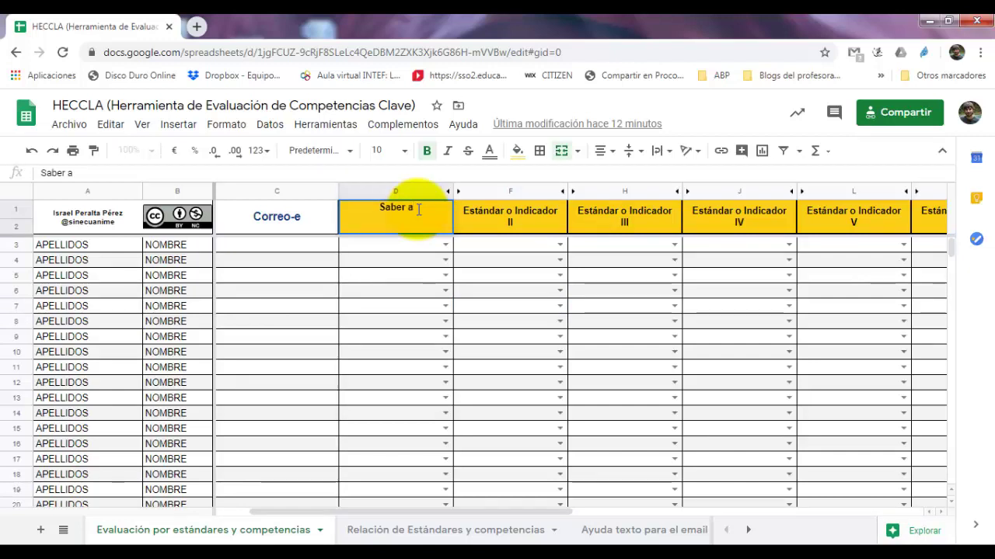
{"action": "key", "text": "BackSpace"}
{"action": "type", "text": "jugar"}
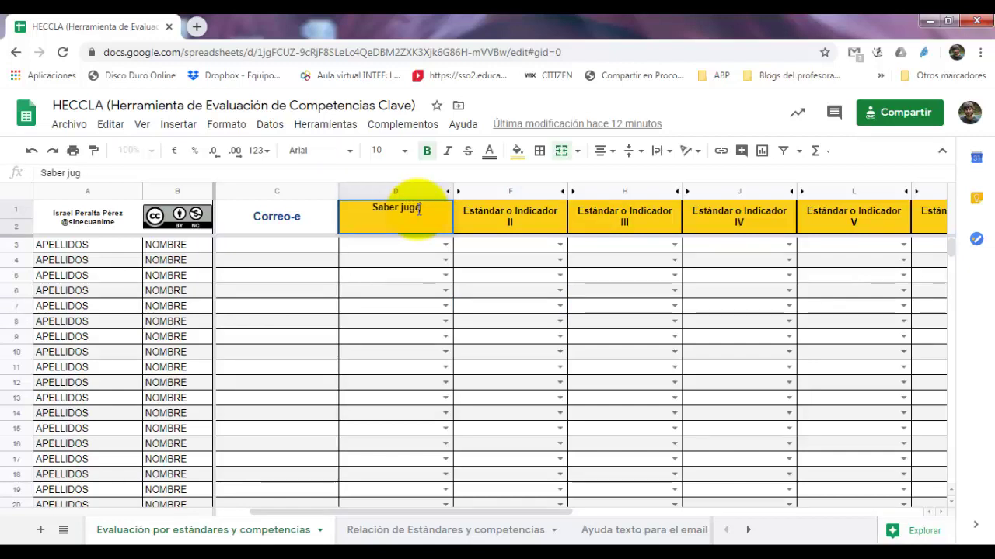
{"action": "type", "text": " al mus"}
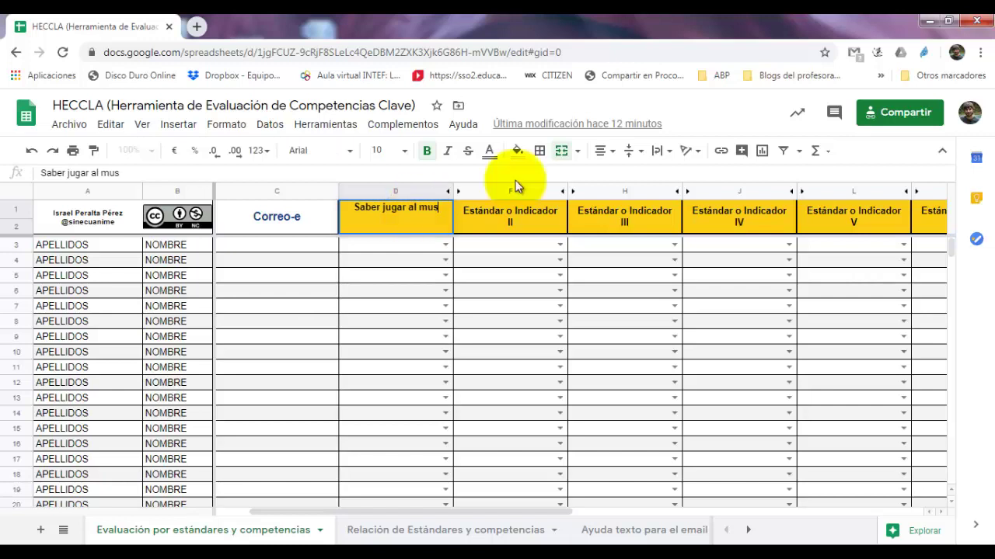
- Replace the heading "Estándar o Indicador II" in column F with "Cantar en la duchar"
{"action": "left_click", "coordinate": [528, 224]}
{"action": "type", "text": "C"}
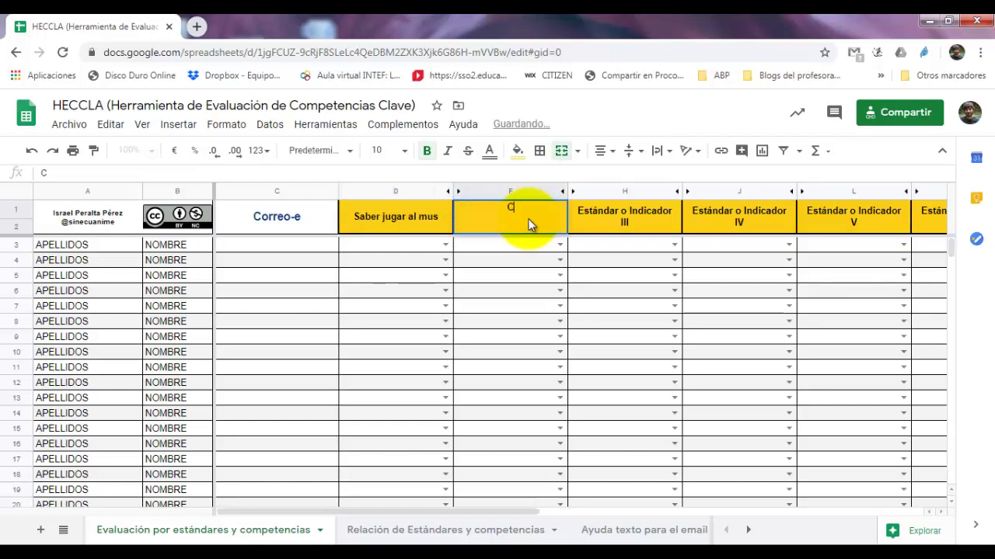
{"action": "type", "text": "antar en la"}
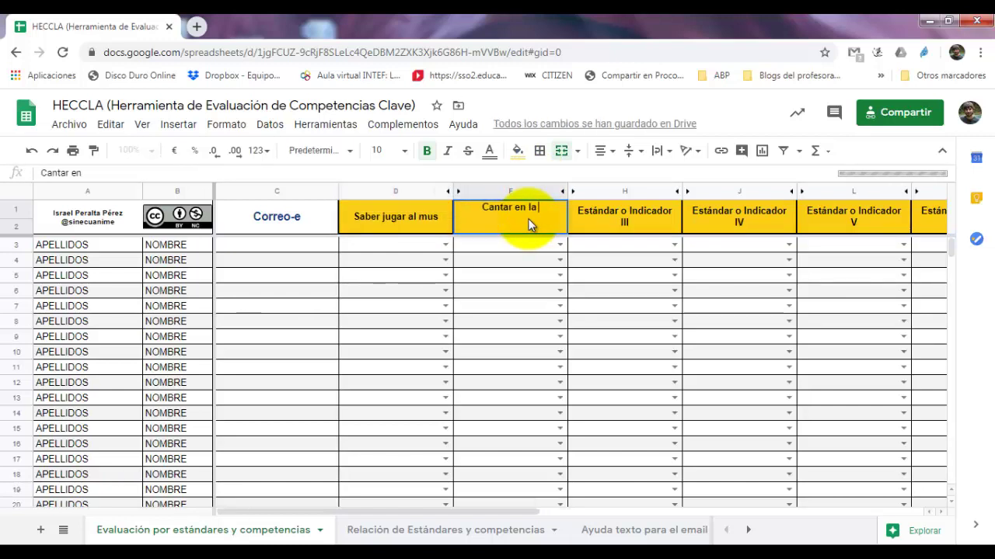
{"action": "type", "text": " duchar"}
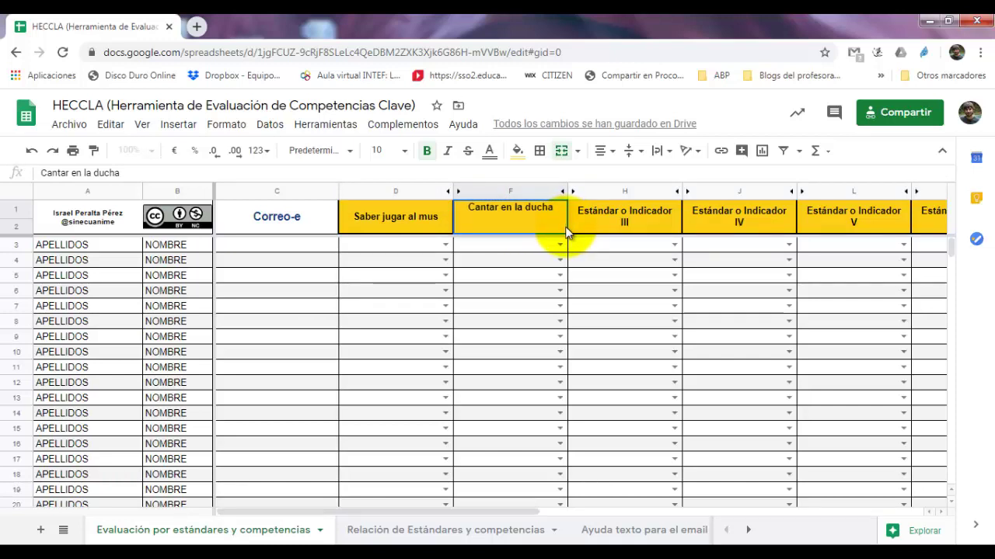
- Replace the heading "Estándar o Indicador III" in column H with "Comer palomitas con las dos manos"
{"action": "left_click", "coordinate": [592, 223]}
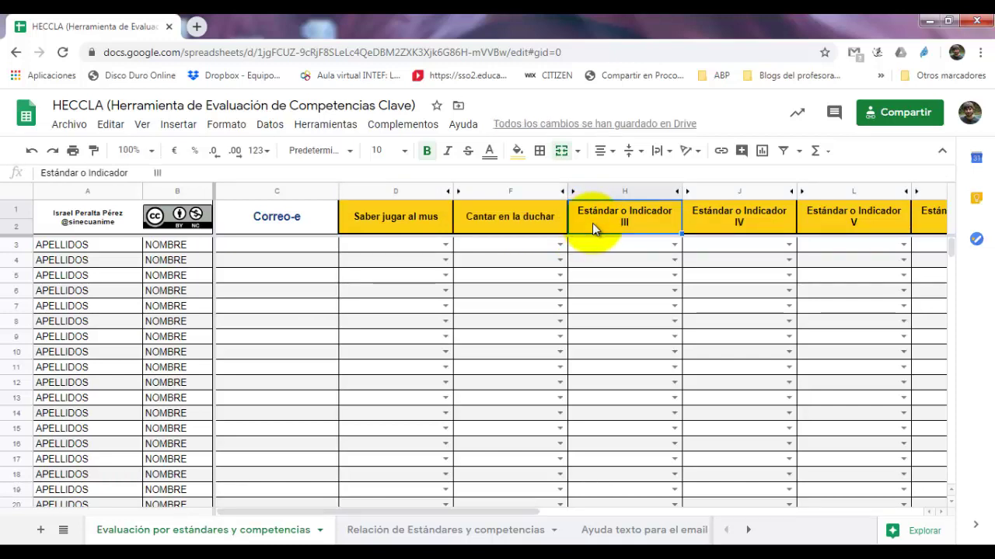
{"action": "type", "text": "Comer palo"}
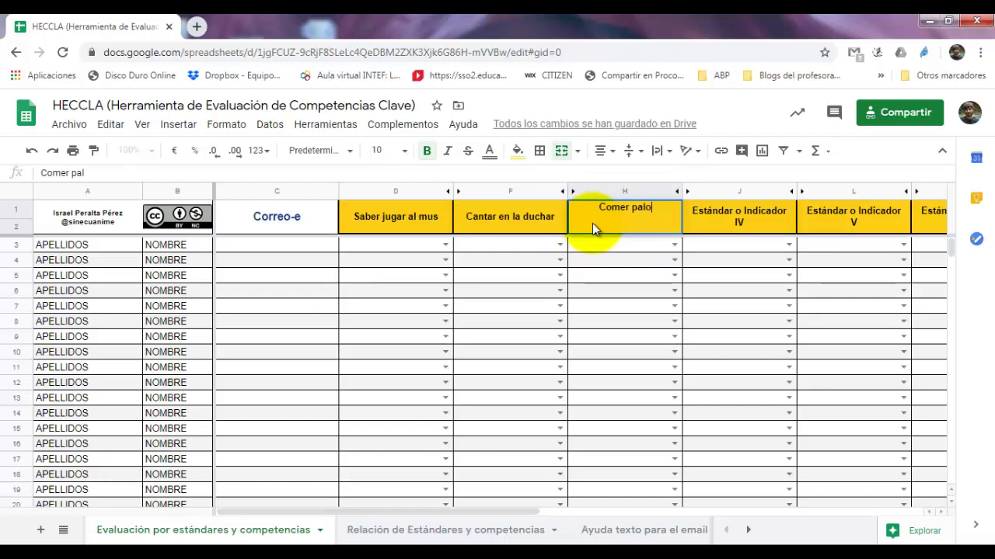
{"action": "type", "text": "mitas con las"}
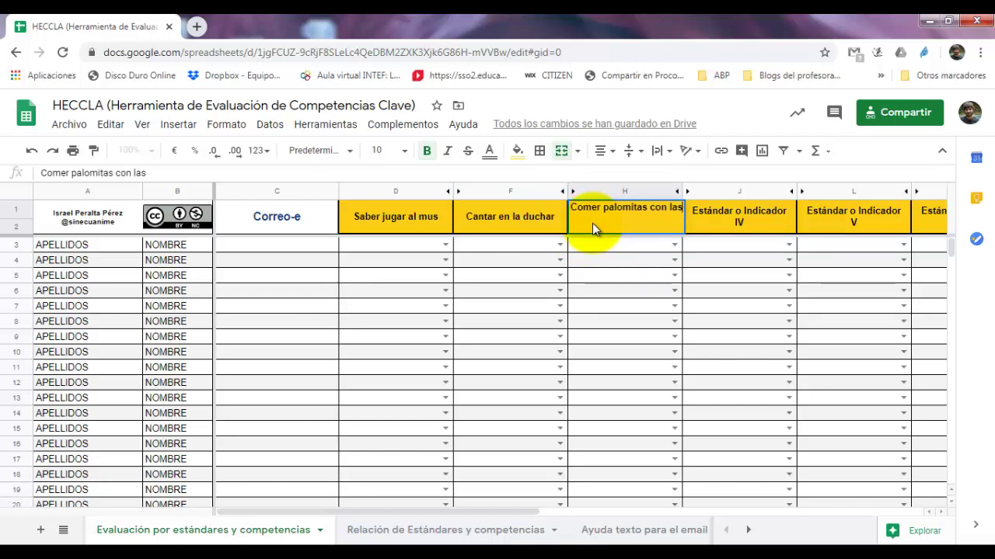
{"action": "type", "text": " dos manos"}
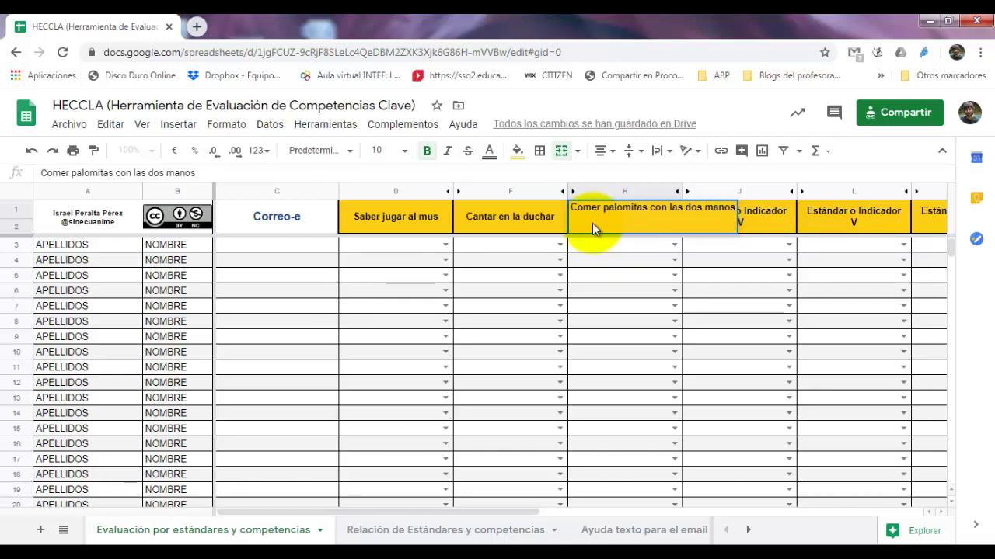
{"action": "key", "text": "Return"}
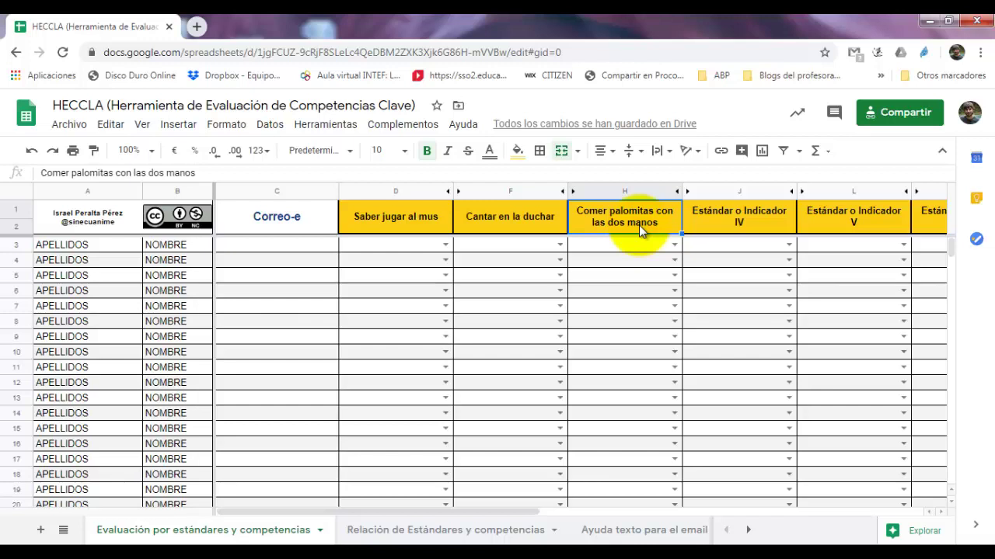
{"action": "left_click_drag", "start_coordinate": [499, 510], "coordinate": [545, 533]}
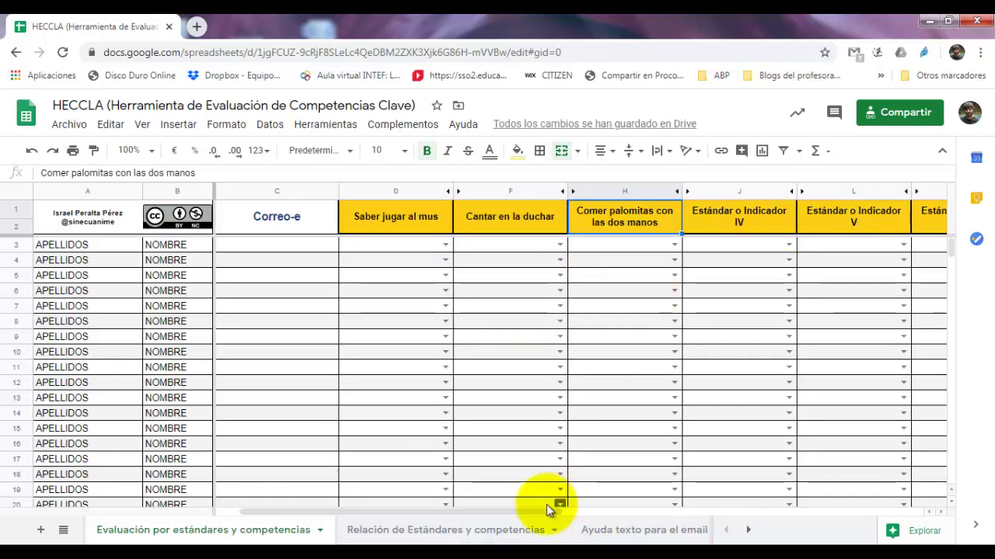
{"action": "left_click_drag", "start_coordinate": [547, 506], "coordinate": [744, 533]}
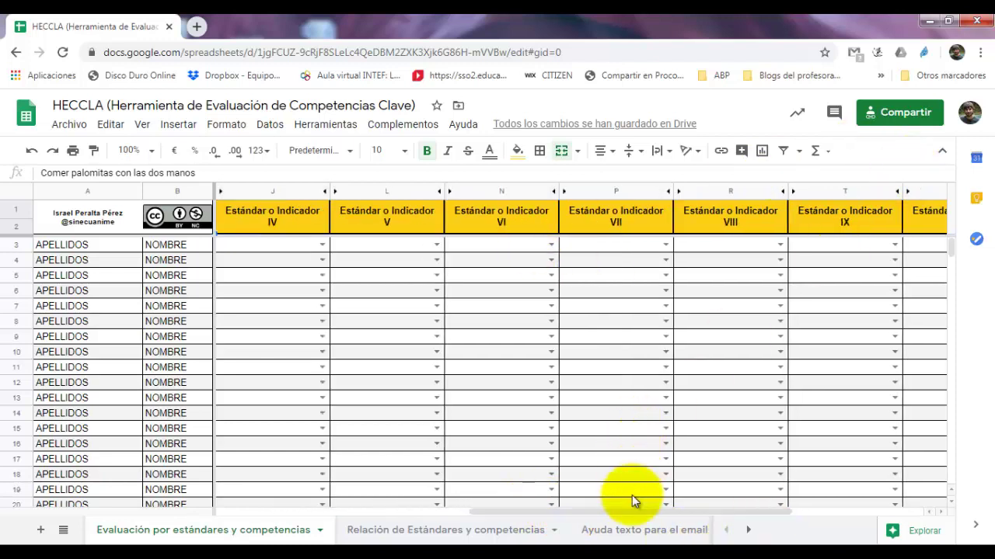
{"action": "left_click_drag", "start_coordinate": [628, 515], "coordinate": [373, 521]}
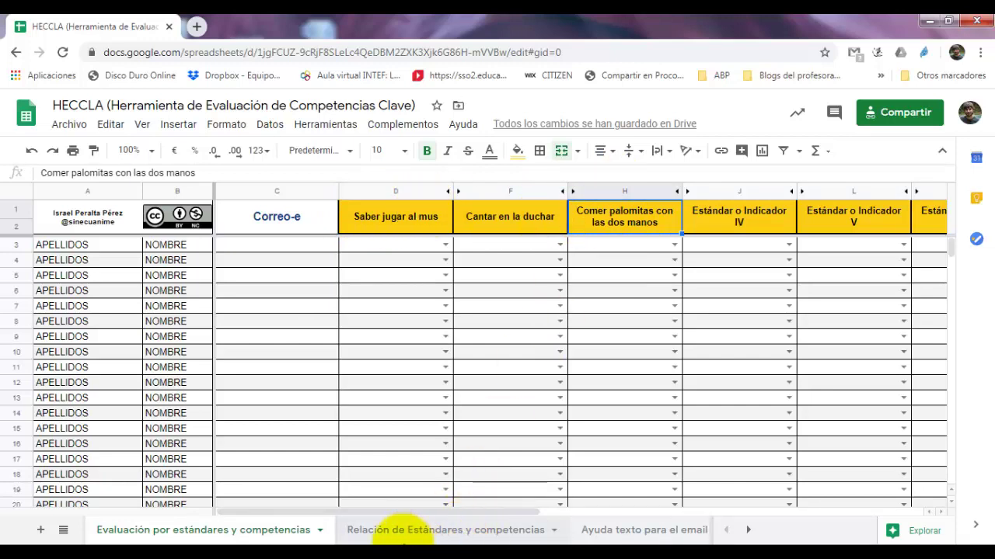
- On the sheet "Relación de Estándares y competencias", link "Saber jugar al mus" to the competencies CCL, CMCT, CSYC, CEC and CAA
{"action": "left_click", "coordinate": [454, 536]}
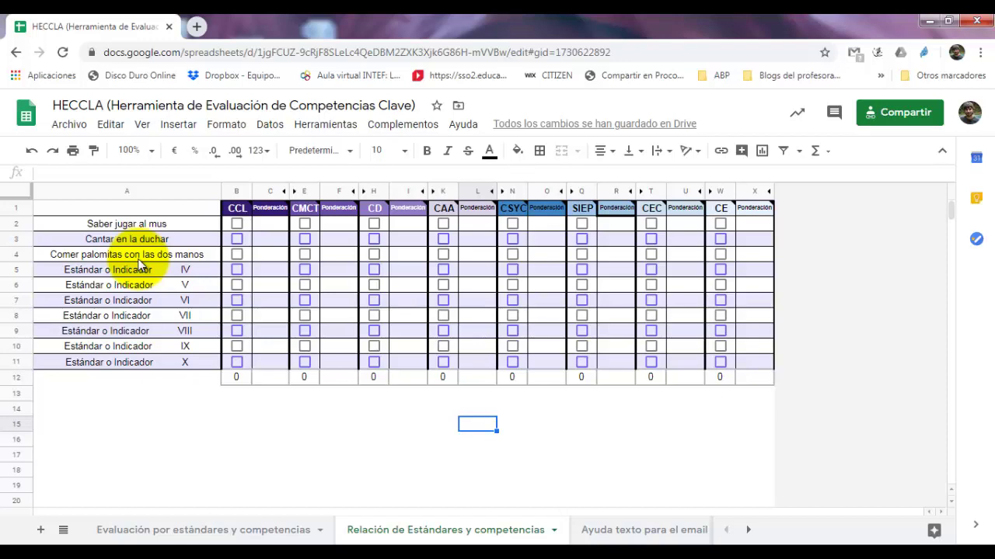
{"action": "left_click", "coordinate": [237, 223]}
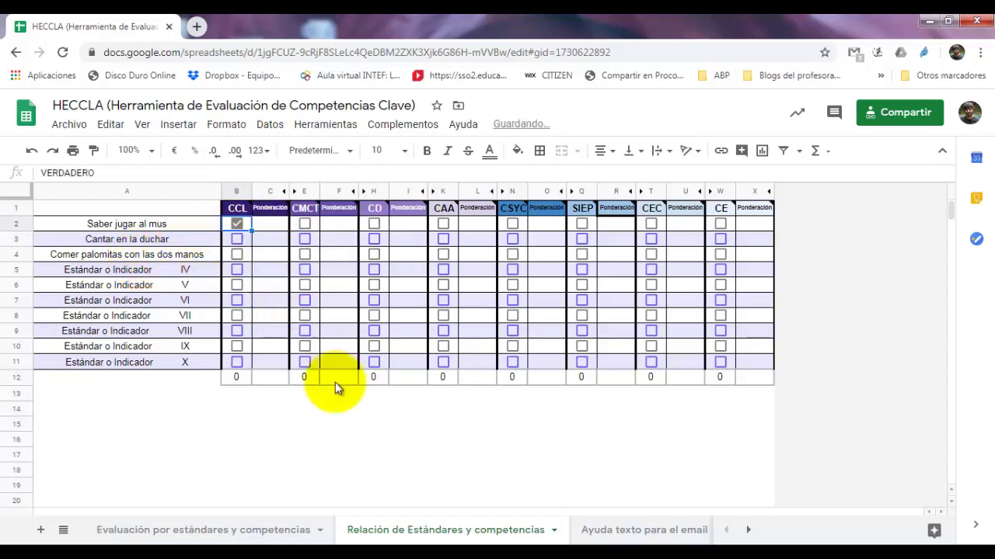
{"action": "left_click", "coordinate": [304, 224]}
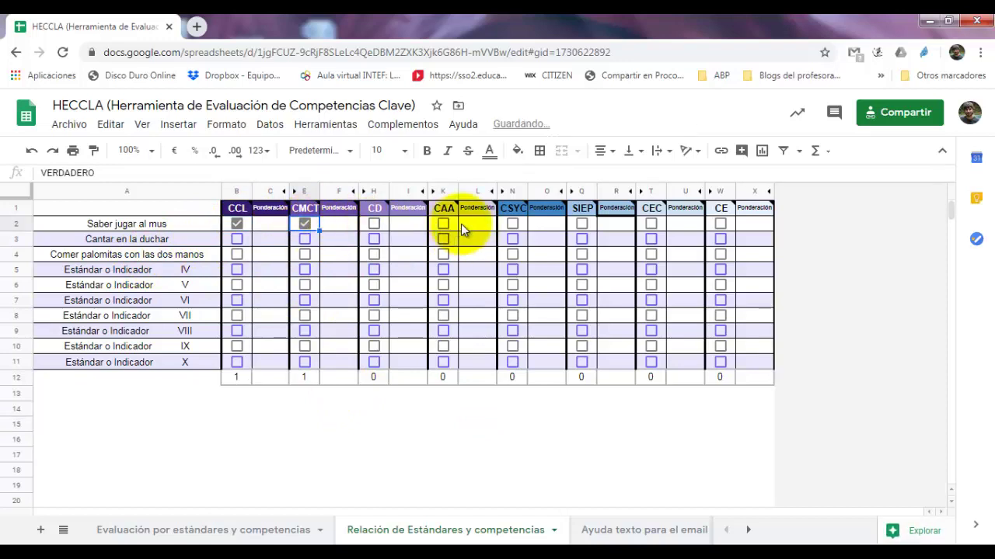
{"action": "left_click", "coordinate": [513, 224]}
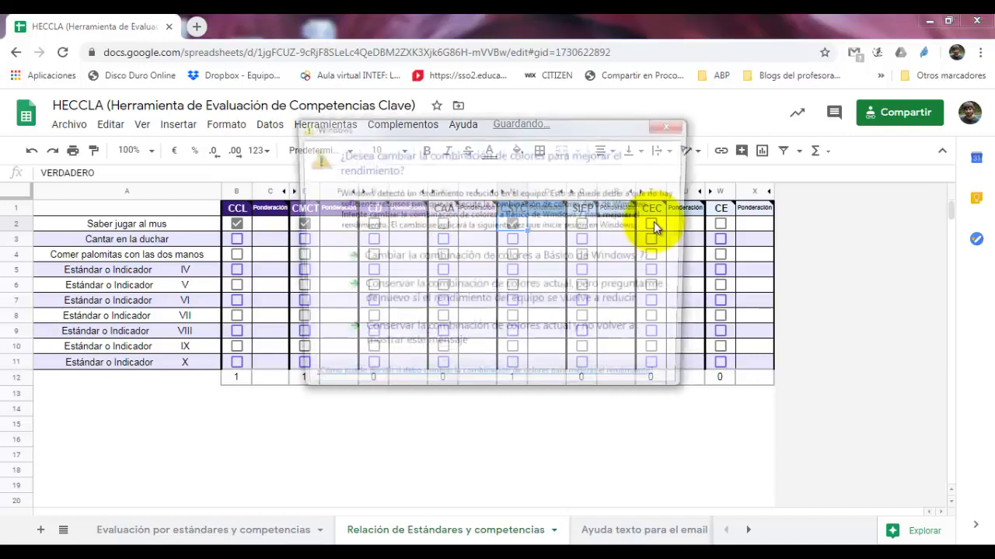
{"action": "left_click", "coordinate": [674, 122]}
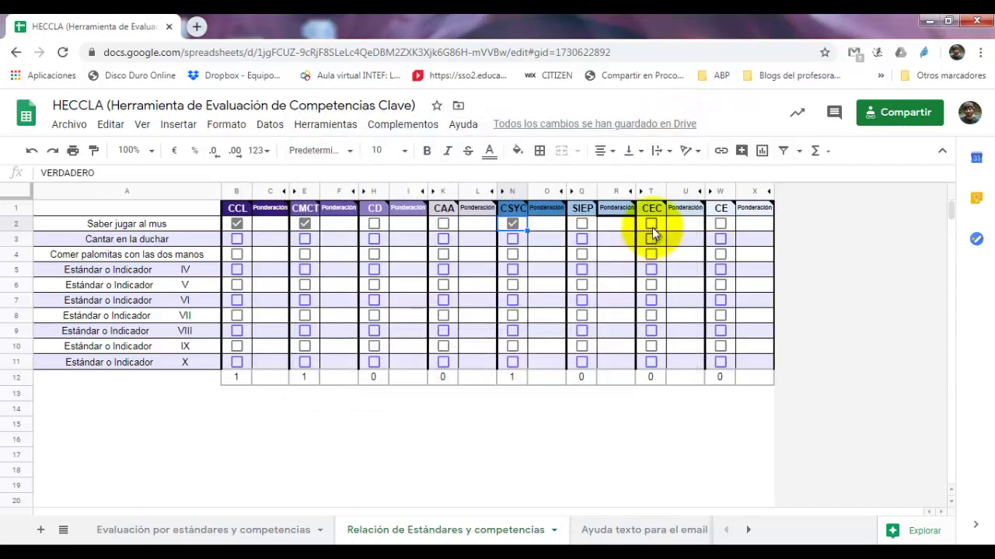
{"action": "left_click", "coordinate": [651, 225]}
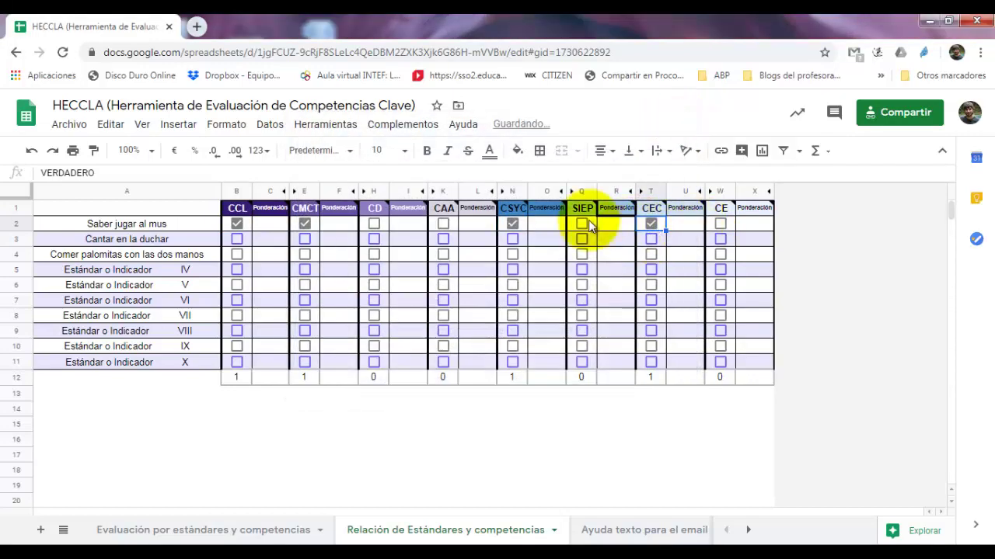
{"action": "left_click", "coordinate": [443, 225]}
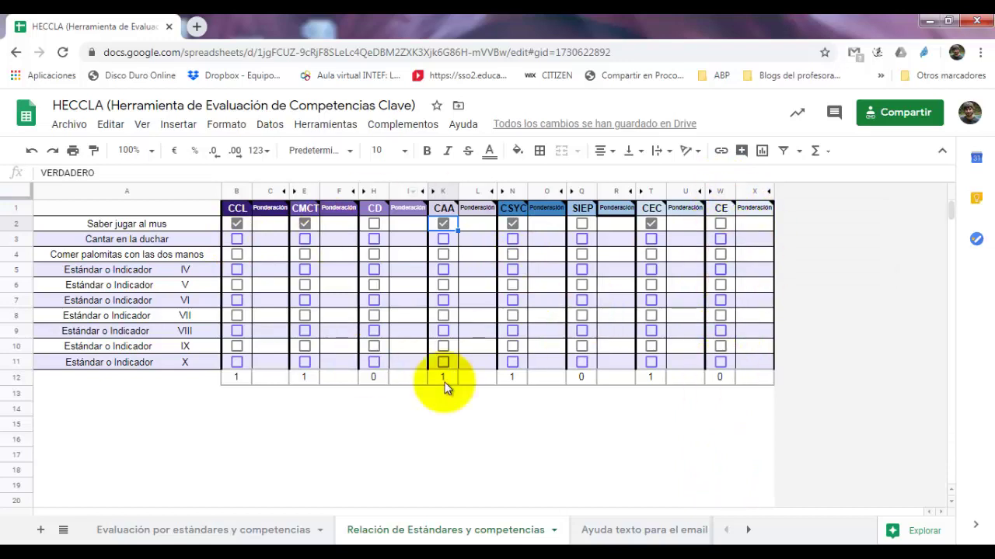
- Link "Cantar en la duchar" to the competencies CCL, CMCT, CAA, CSYC and CEC
{"action": "left_click", "coordinate": [237, 239]}
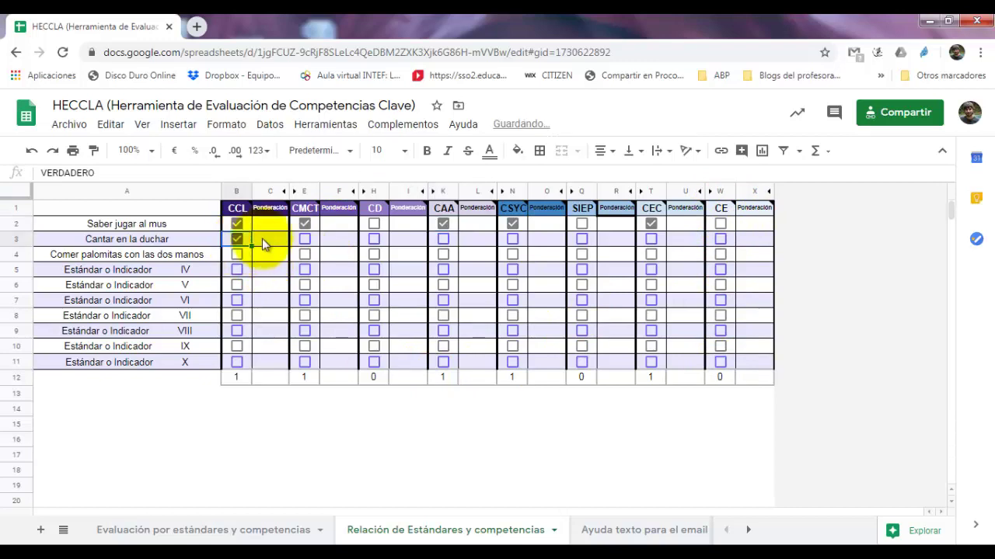
{"action": "left_click", "coordinate": [305, 239]}
{"action": "left_click", "coordinate": [442, 239]}
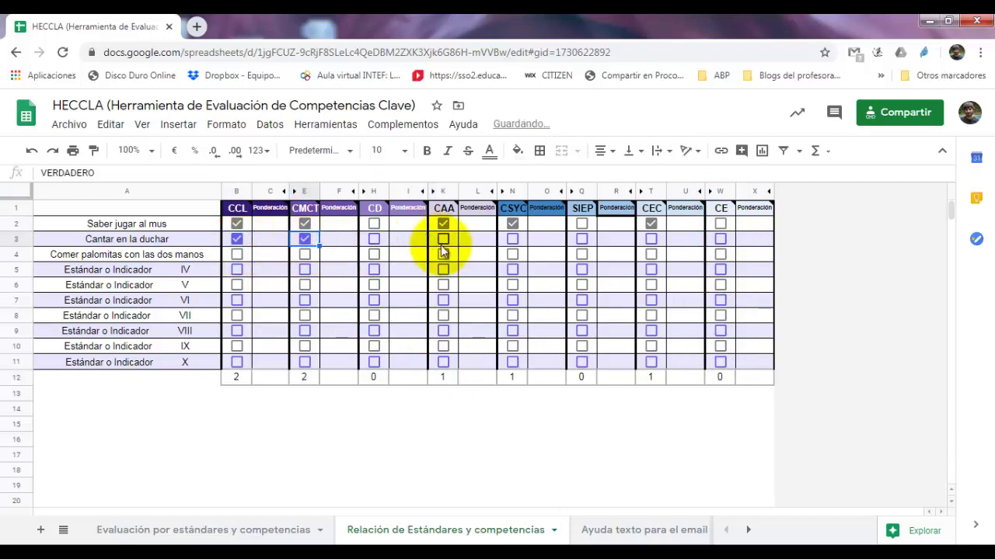
{"action": "left_click", "coordinate": [511, 241]}
{"action": "left_click", "coordinate": [651, 239]}
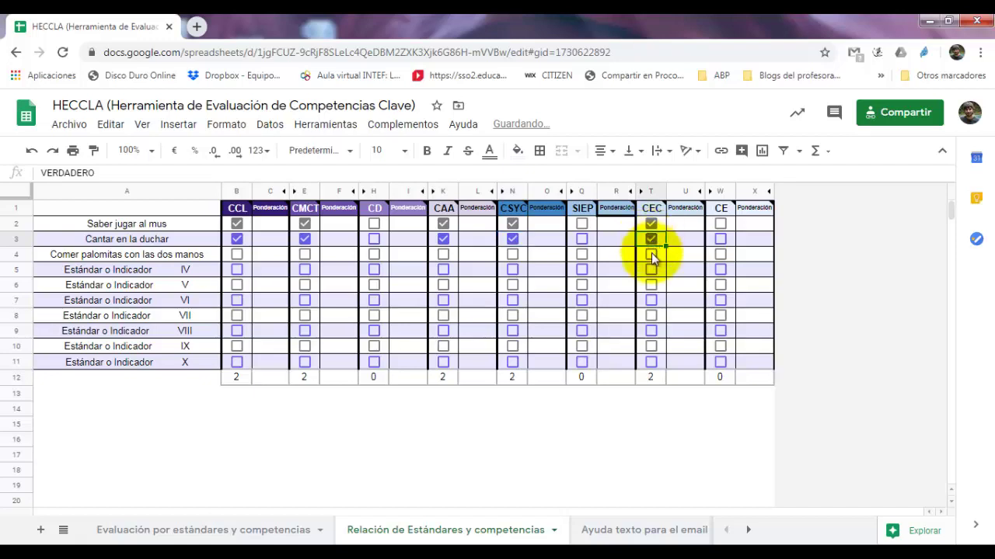
- Link "Comer palomitas con las dos manos" to the competencies CEC, SIEP, CAA, CD, CMCT and CCL
{"action": "left_click", "coordinate": [651, 254]}
{"action": "left_click", "coordinate": [581, 254]}
{"action": "left_click", "coordinate": [443, 254]}
{"action": "left_click", "coordinate": [373, 254]}
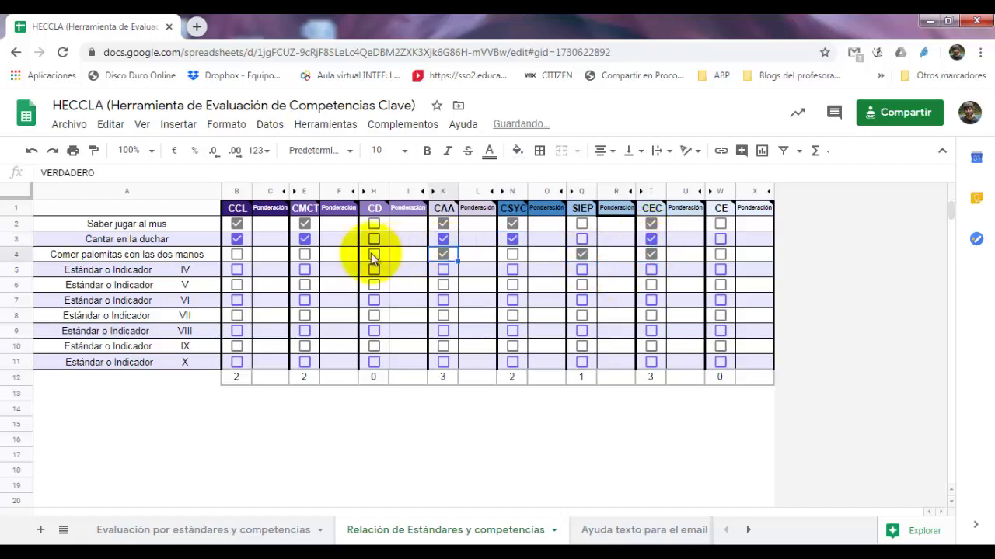
{"action": "left_click", "coordinate": [304, 255]}
{"action": "left_click", "coordinate": [236, 255]}
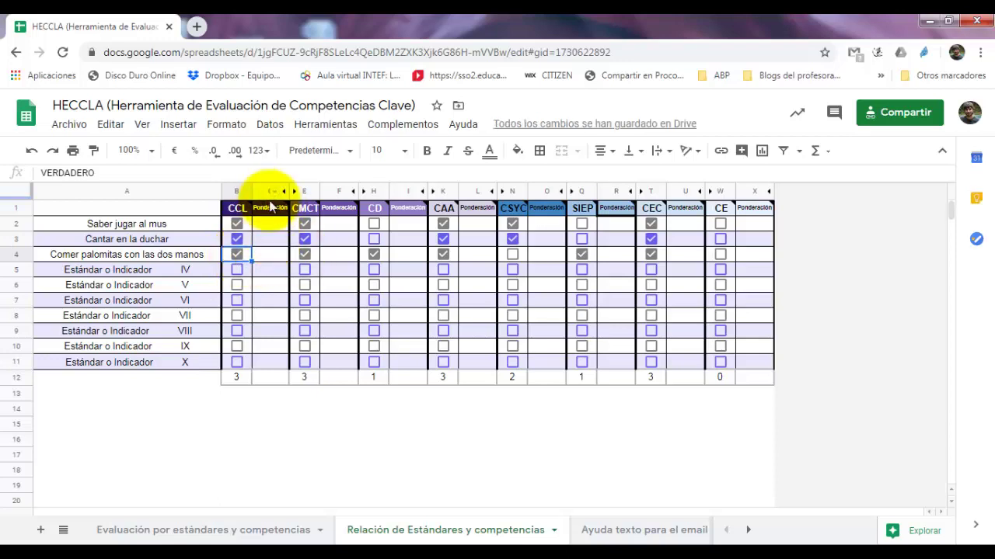
- On the evaluation sheet, grade row 3 A for "Saber jugar al mus", A for "Cantar en la duchar" and D for "Comer palomitas con las dos manos"
{"action": "mouse_move", "coordinate": [274, 211]}
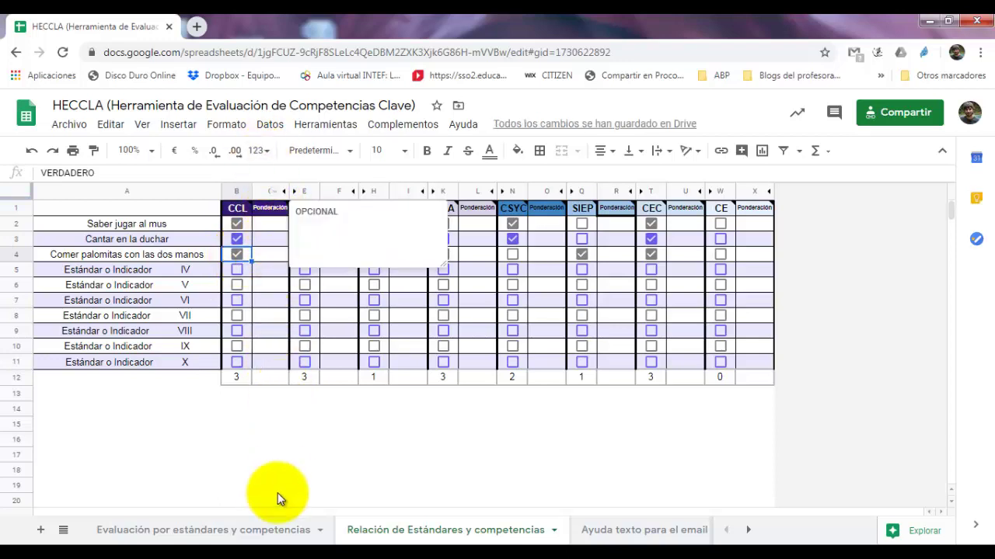
{"action": "left_click", "coordinate": [265, 533]}
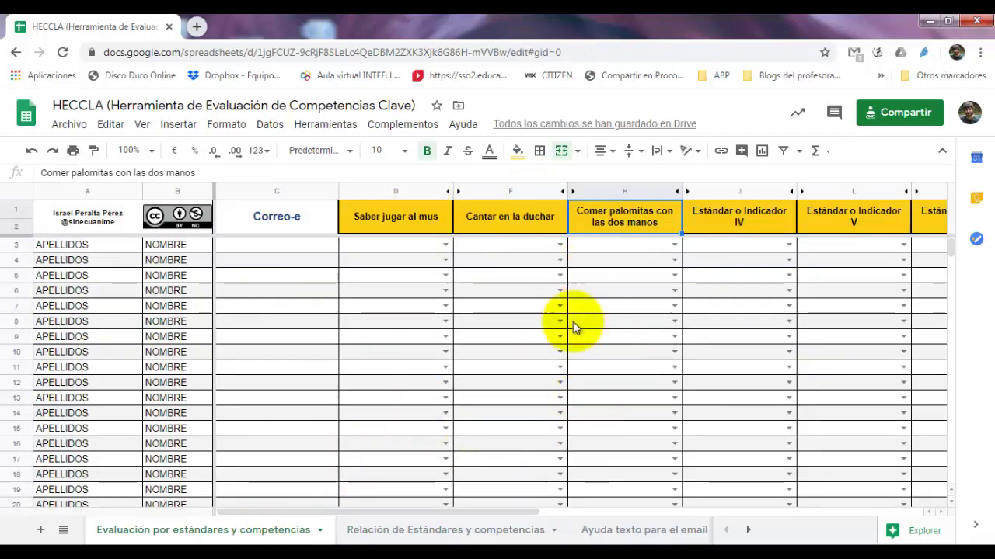
{"action": "left_click", "coordinate": [445, 245]}
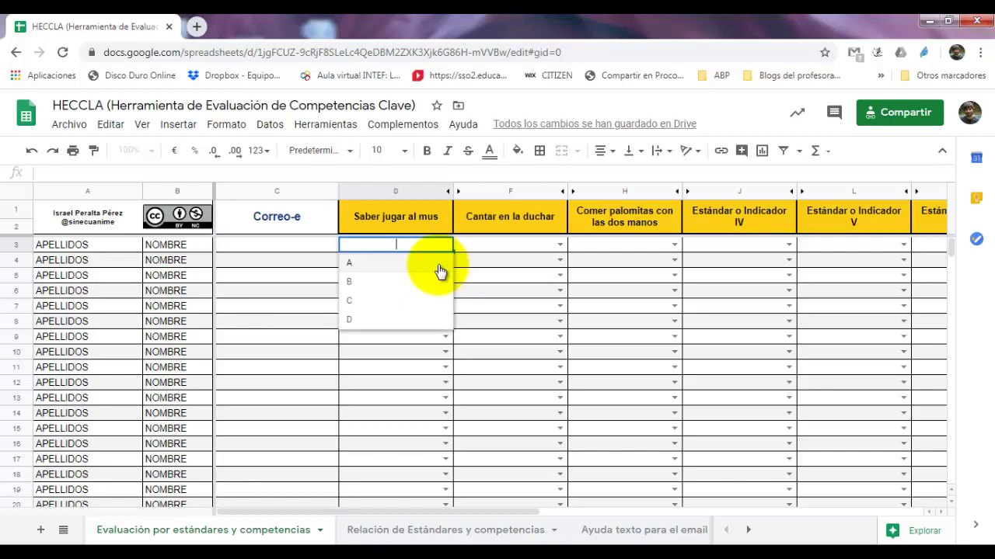
{"action": "key", "text": "Down"}
{"action": "key", "text": "Return"}
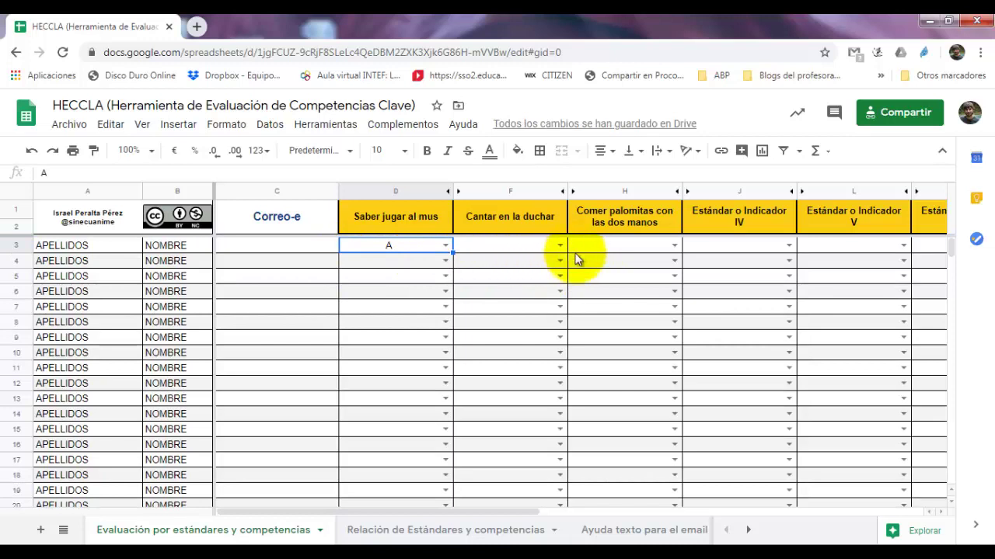
{"action": "left_click", "coordinate": [559, 247]}
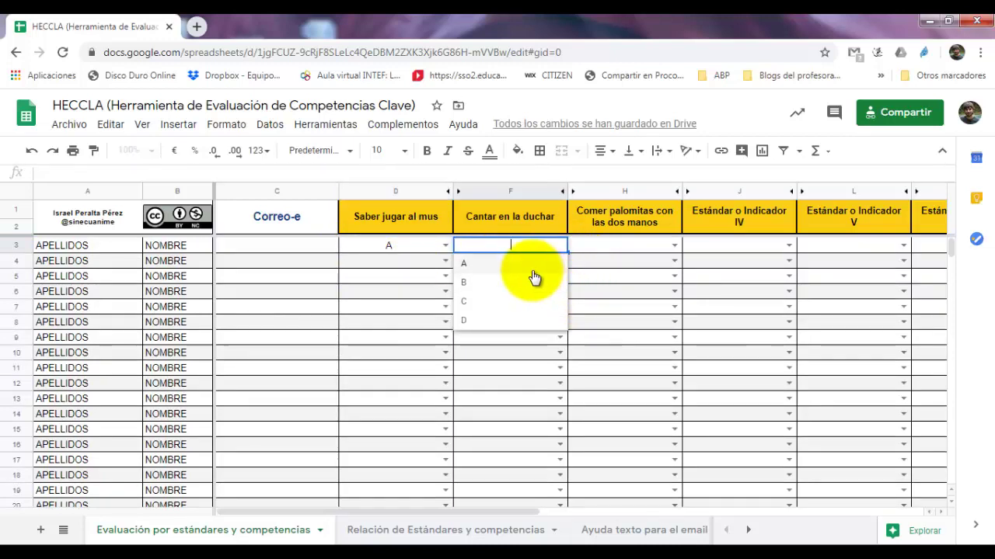
{"action": "left_click", "coordinate": [517, 267]}
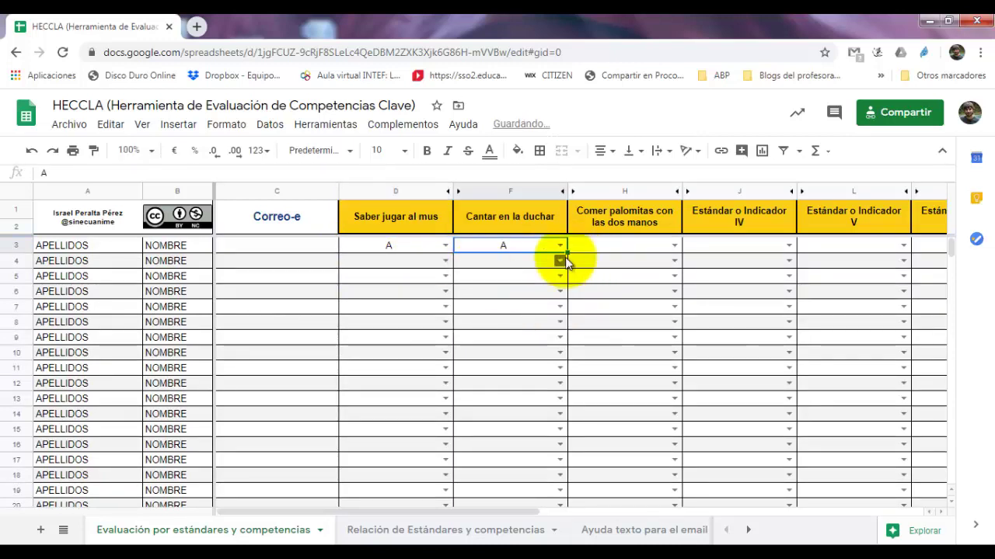
{"action": "left_click", "coordinate": [675, 246]}
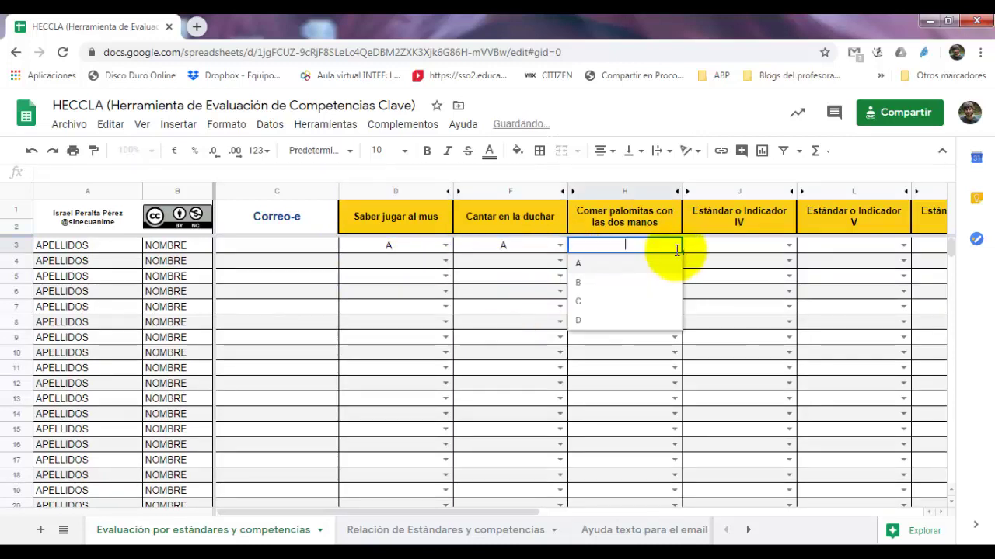
{"action": "left_click", "coordinate": [662, 320]}
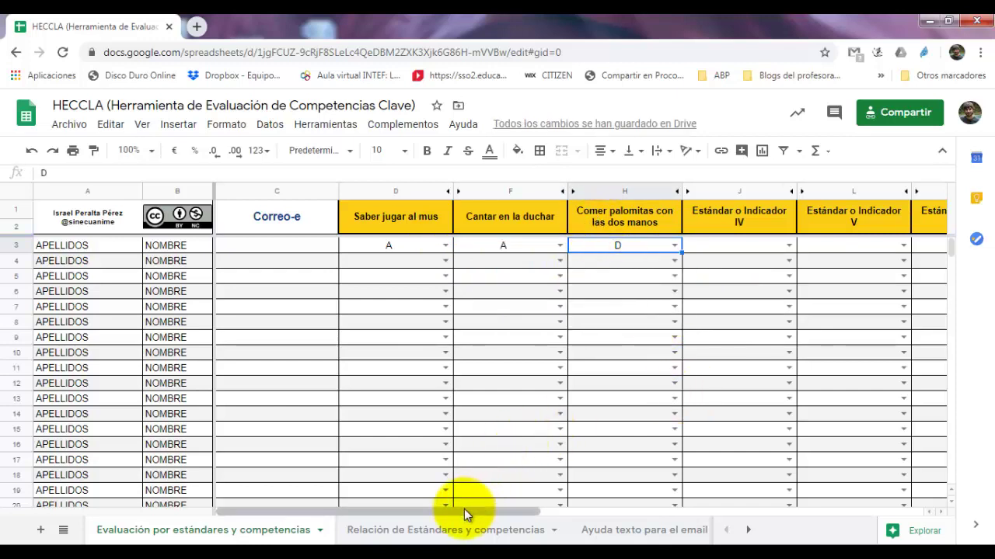
- Compare the competency grades calculated for row 3 with the competencies linked on the sheet "Relación de Estándares y competencias"
{"action": "left_click_drag", "start_coordinate": [462, 509], "coordinate": [870, 524]}
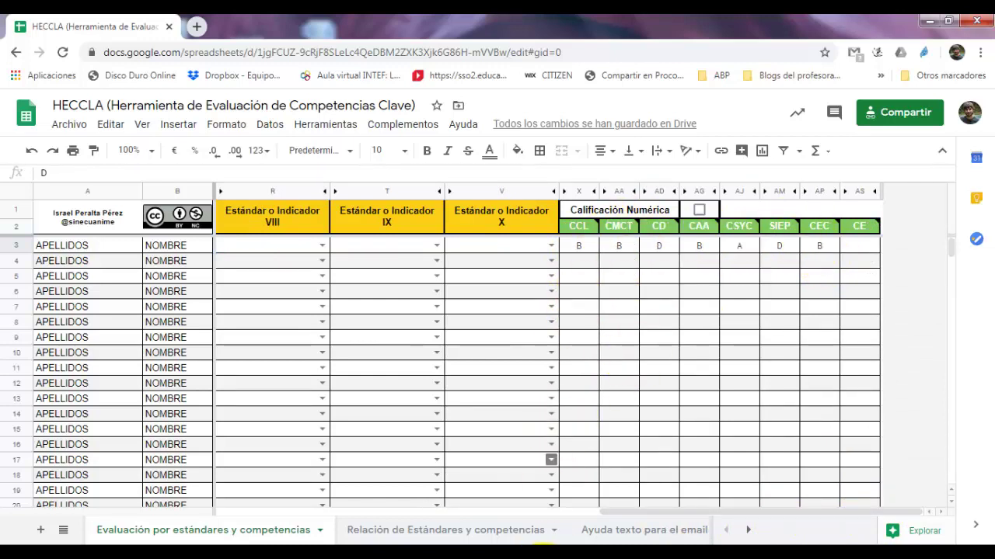
{"action": "left_click", "coordinate": [498, 530]}
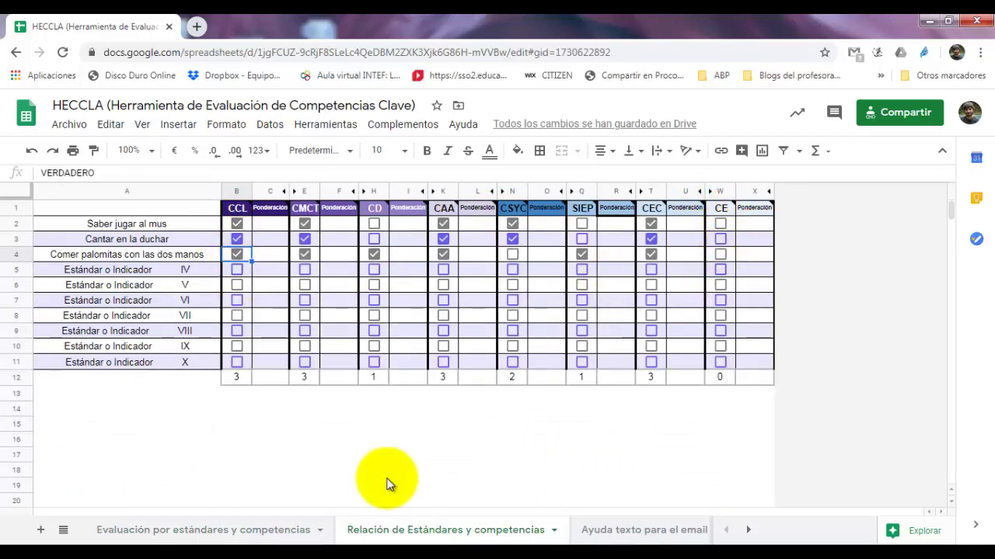
{"action": "left_click", "coordinate": [281, 535]}
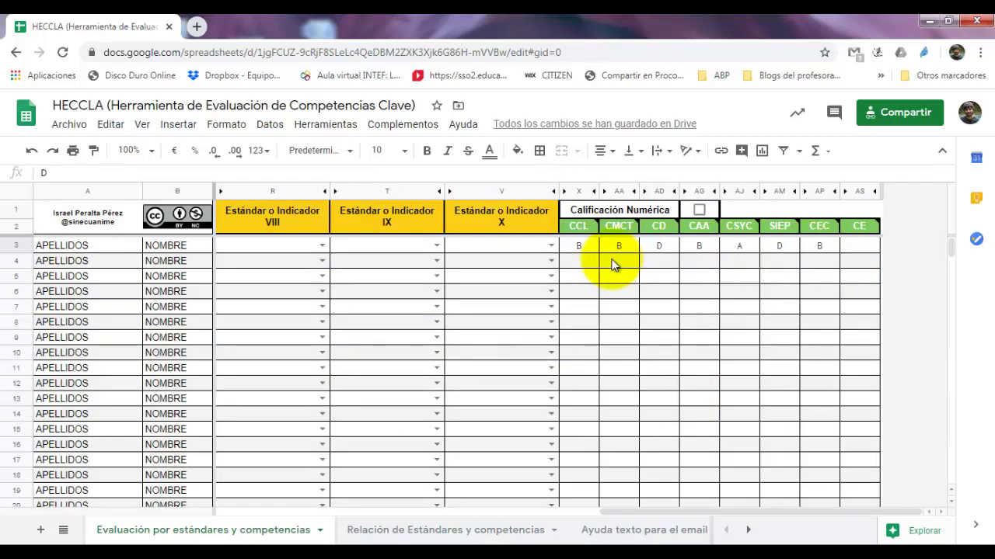
- On the sheet "Relación de Estándares y competencias", set the CCL weighting of "Saber jugar al mus" to 25%
{"action": "left_click", "coordinate": [488, 531]}
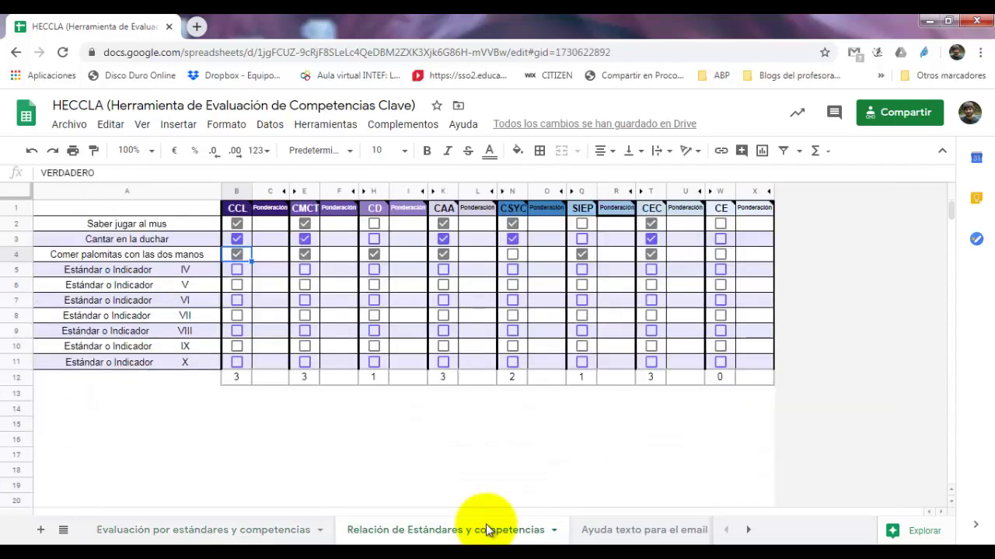
{"action": "mouse_move", "coordinate": [269, 240]}
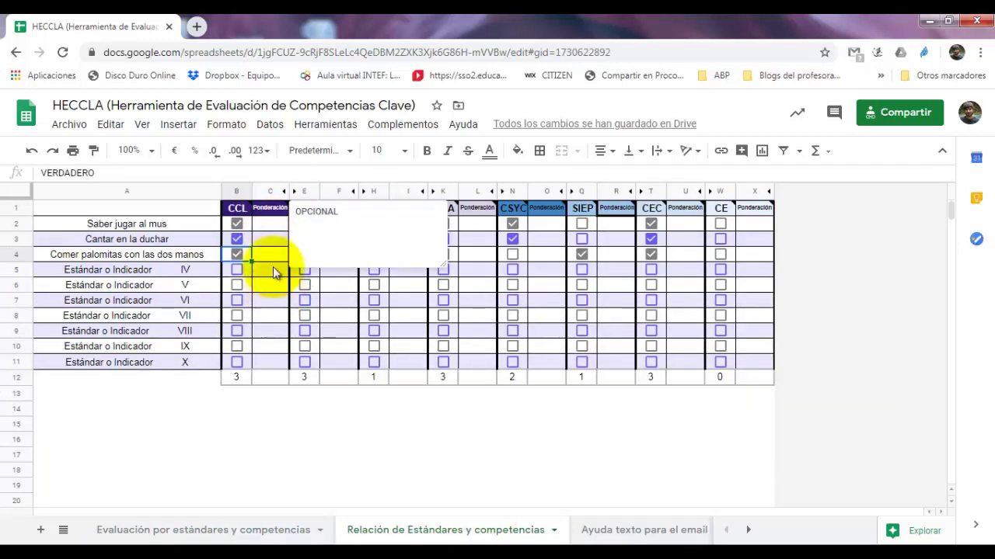
{"action": "left_click", "coordinate": [269, 227]}
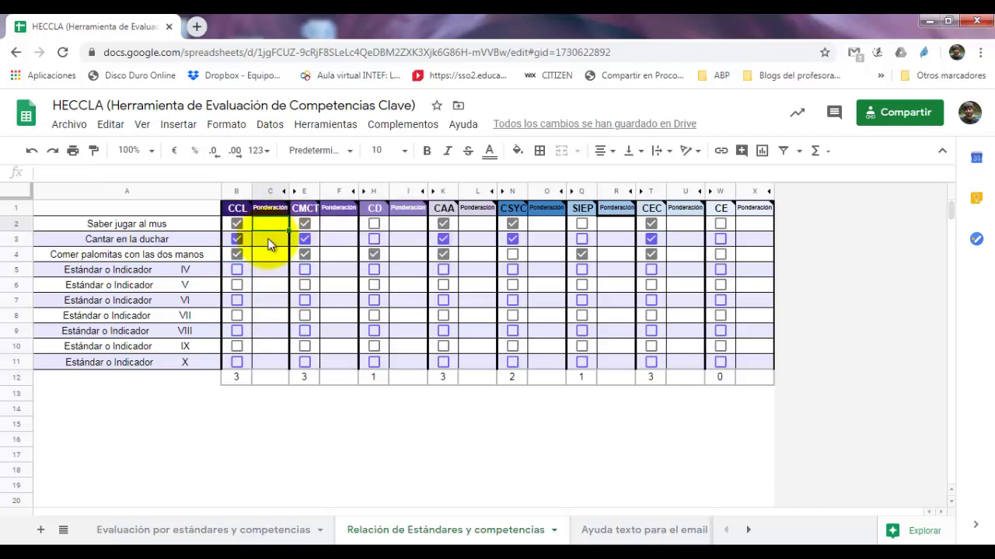
{"action": "left_click", "coordinate": [268, 244]}
{"action": "left_click", "coordinate": [271, 257]}
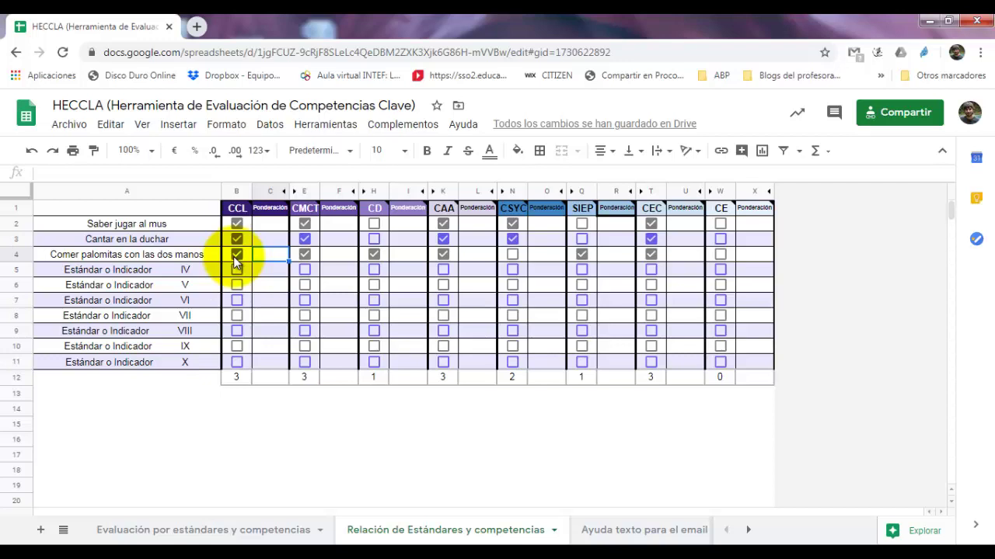
{"action": "left_click", "coordinate": [270, 226]}
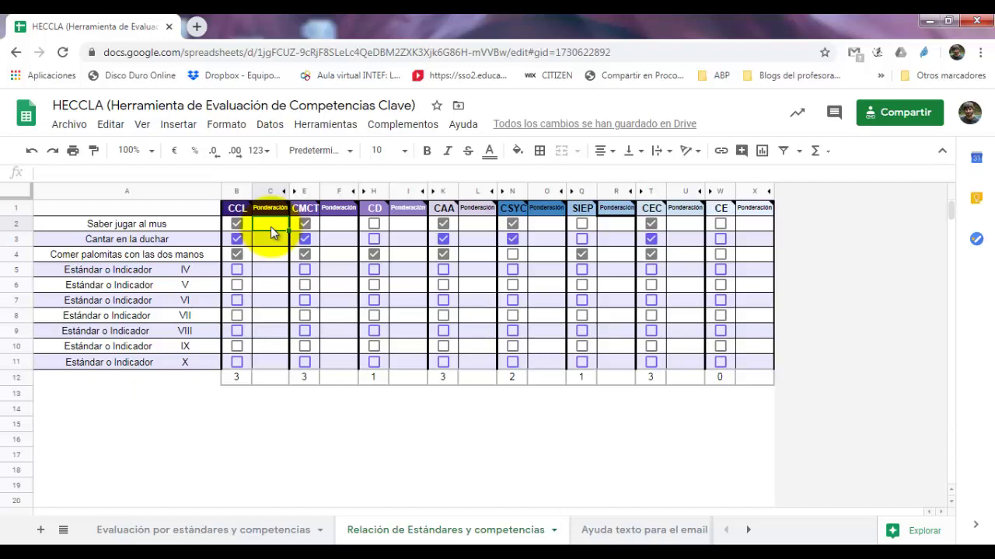
{"action": "type", "text": "25%"}
{"action": "key", "text": "Return"}
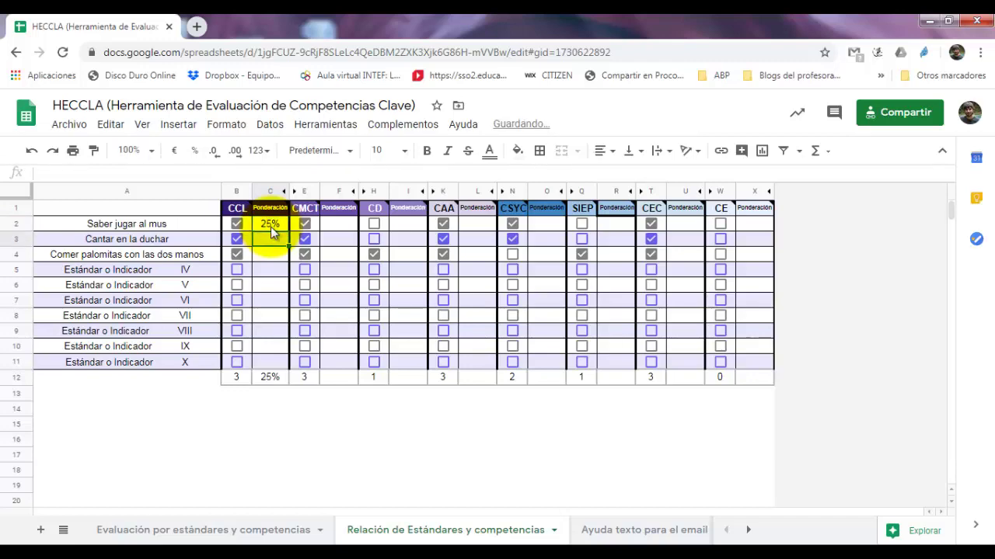
- Set the CCL weighting of "Cantar en la duchar" to 80% and dismiss the Windows colour scheme prompt
{"action": "type", "text": "8%"}
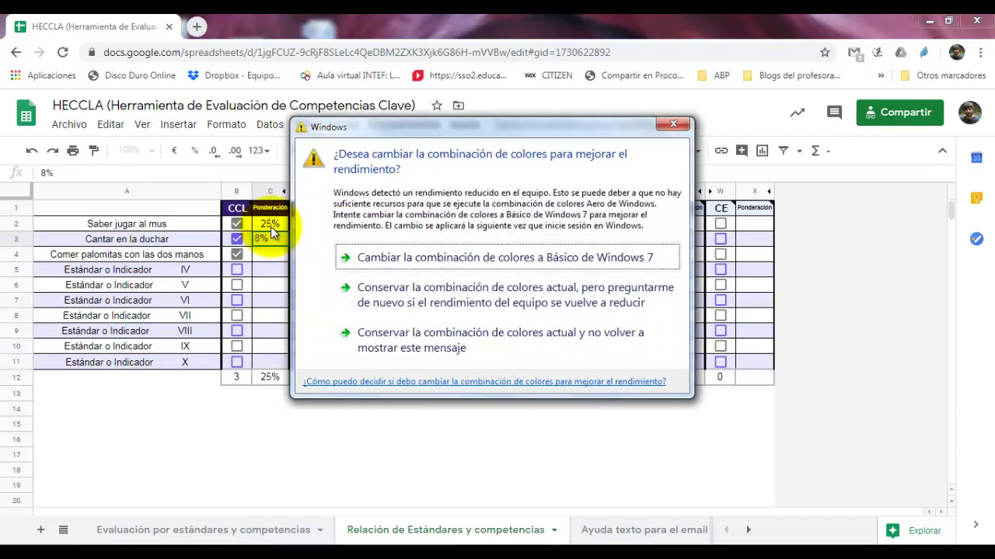
{"action": "left_click", "coordinate": [661, 125]}
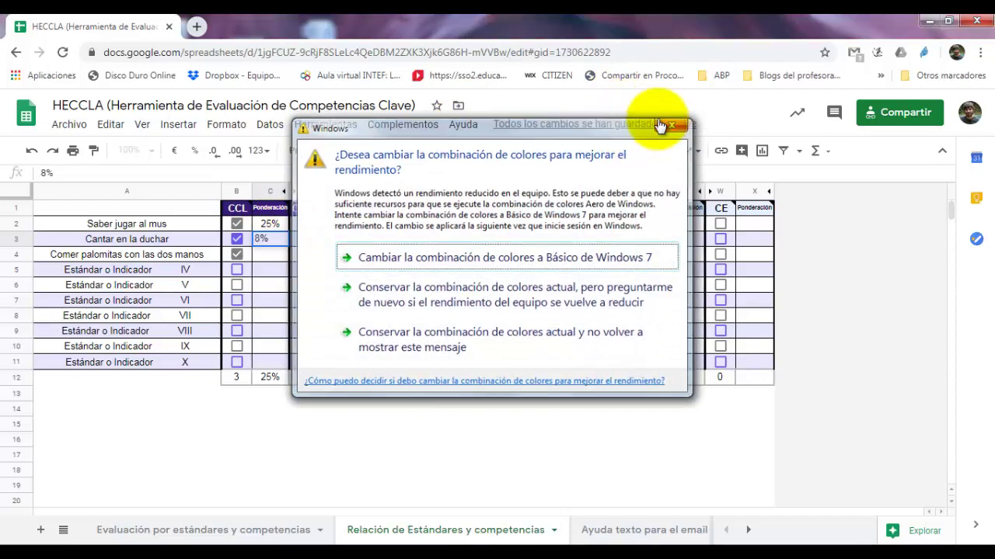
{"action": "type", "text": "0"}
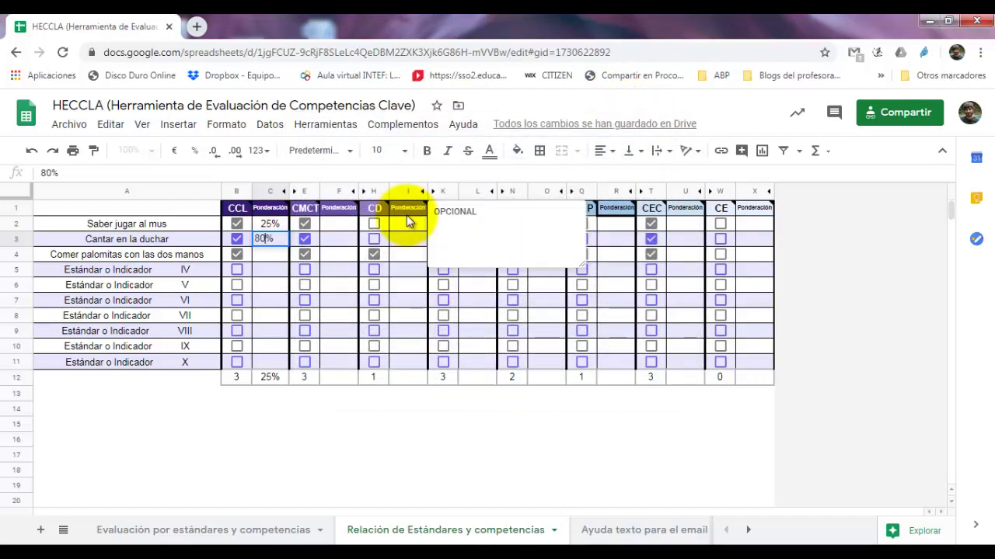
{"action": "left_click", "coordinate": [261, 227]}
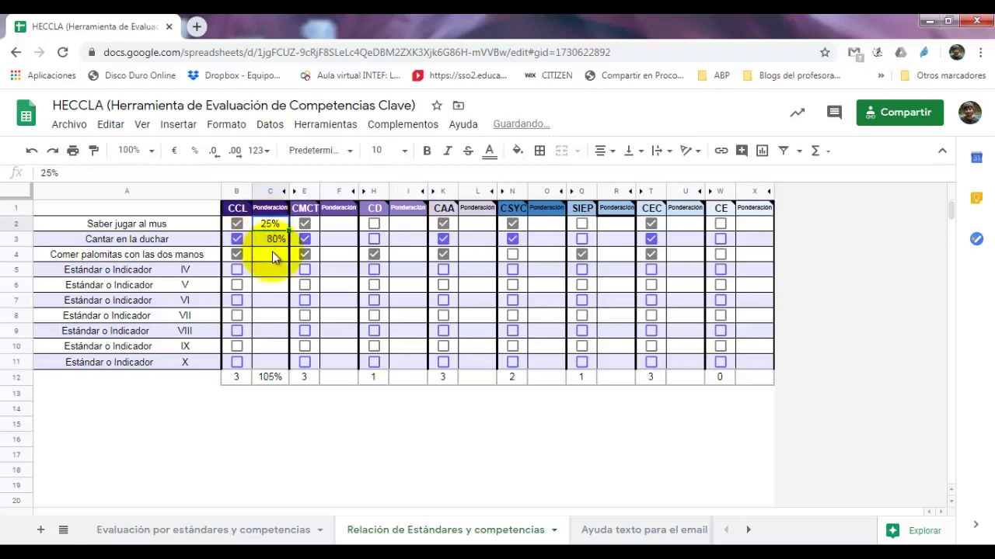
- Change the CCL weighting of "Cantar en la duchar" to 70%
{"action": "left_click", "coordinate": [268, 241]}
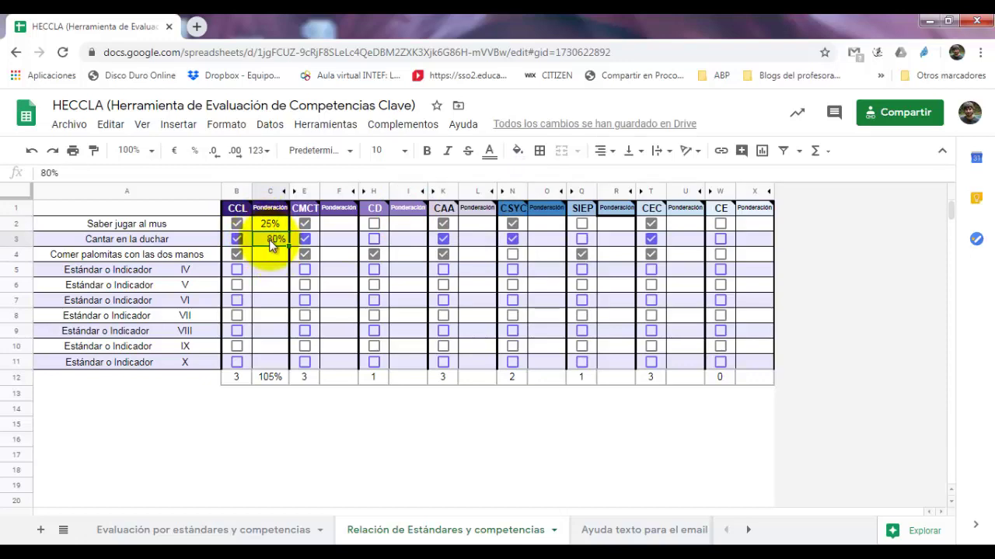
{"action": "type", "text": "70%"}
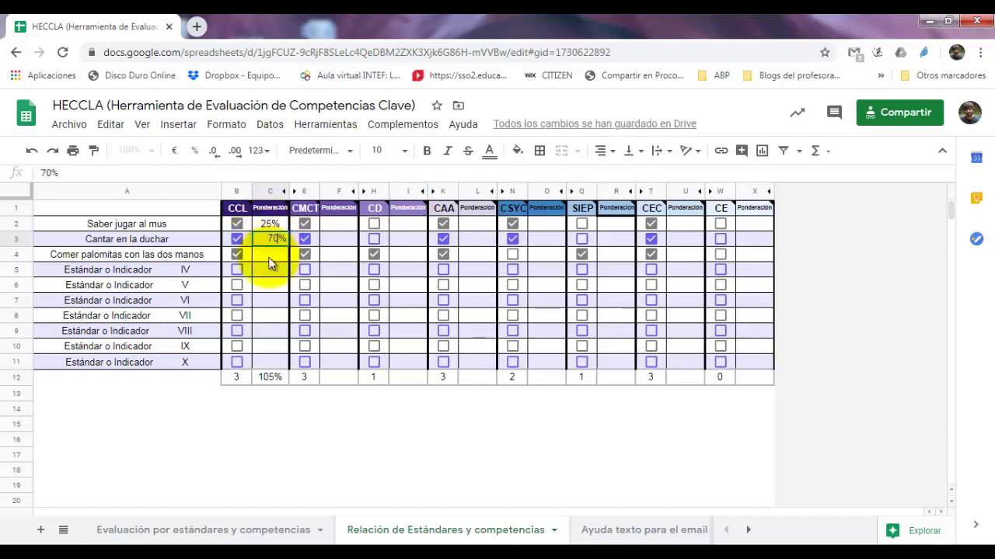
{"action": "key", "text": "Return"}
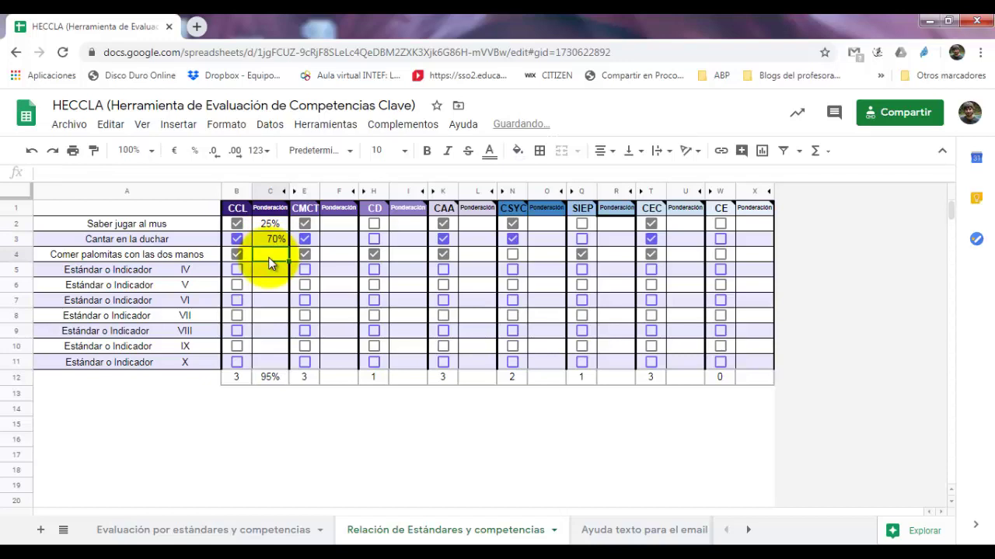
- Enter 2% as the CCL weighting of "Comer palomitas con las dos manos", and correct it to 5%
{"action": "type", "text": "2"}
{"action": "key", "text": "Return"}
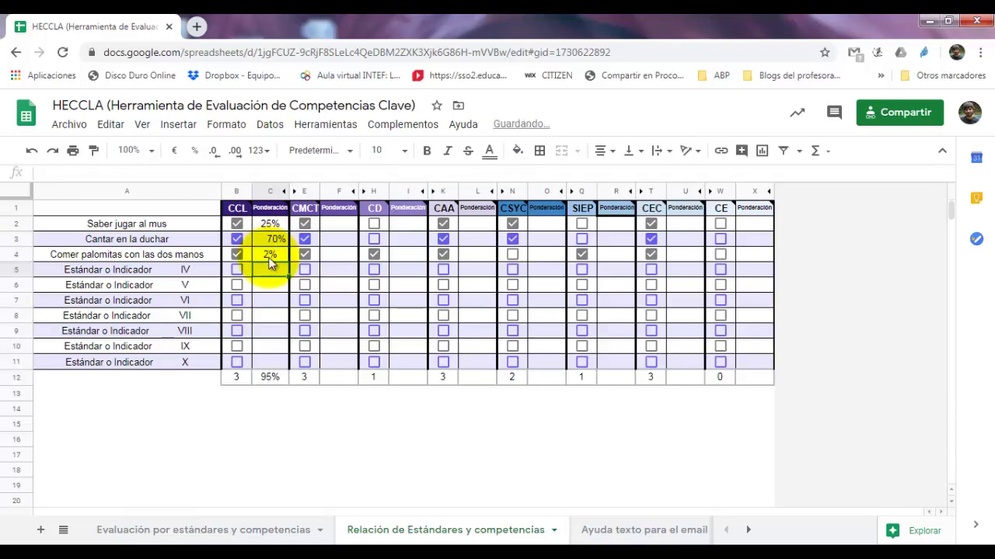
{"action": "left_click", "coordinate": [269, 258]}
{"action": "type", "text": "5"}
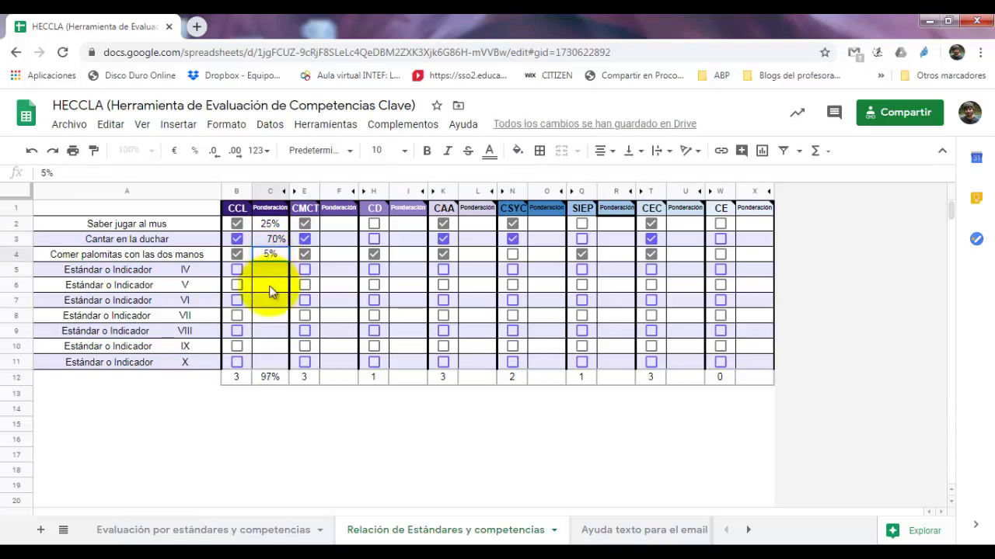
{"action": "left_click", "coordinate": [270, 289]}
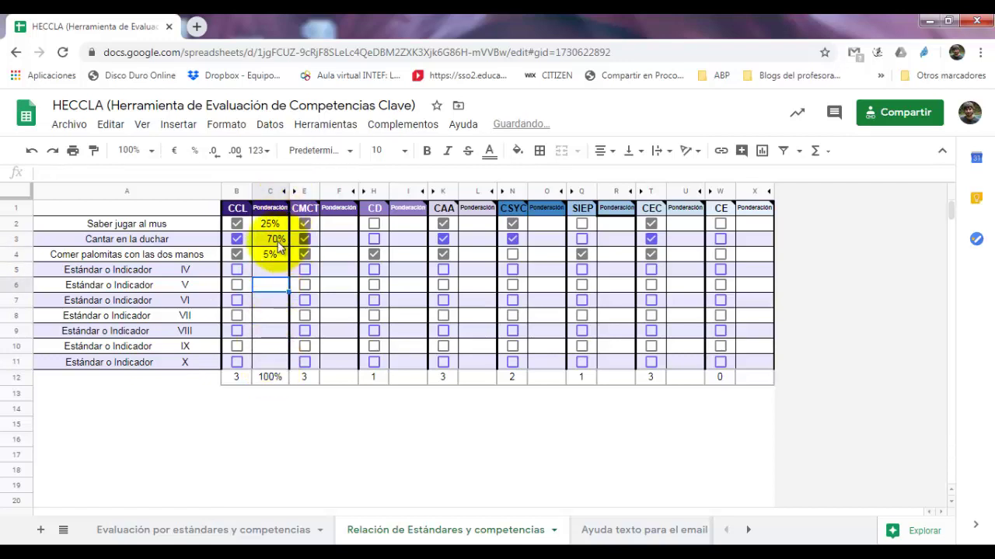
- Check the row 3 CCL grade on the evaluation sheet against the CCL weightings and the grades given for the three standards
{"action": "left_click", "coordinate": [278, 240]}
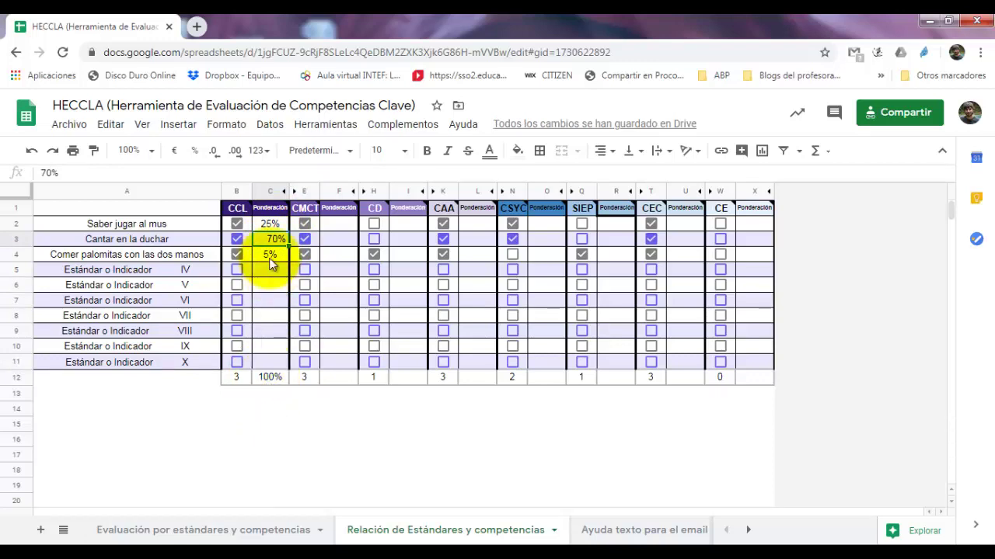
{"action": "left_click", "coordinate": [266, 531]}
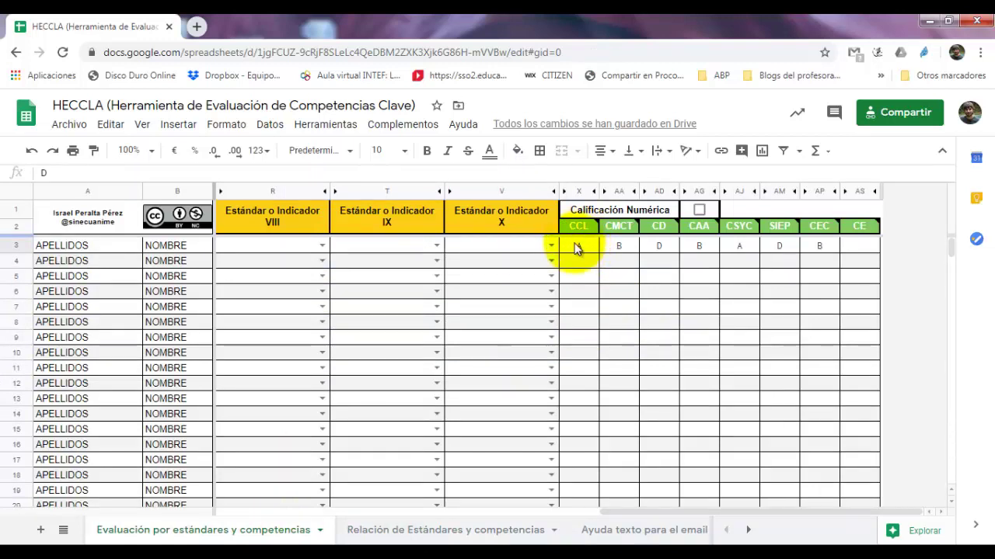
{"action": "mouse_move", "coordinate": [583, 243]}
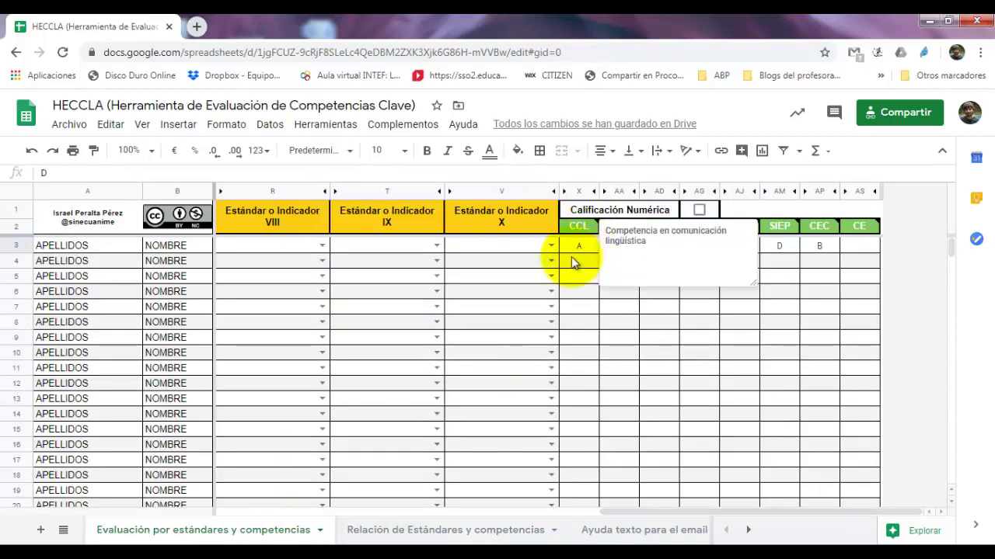
{"action": "left_click", "coordinate": [456, 533]}
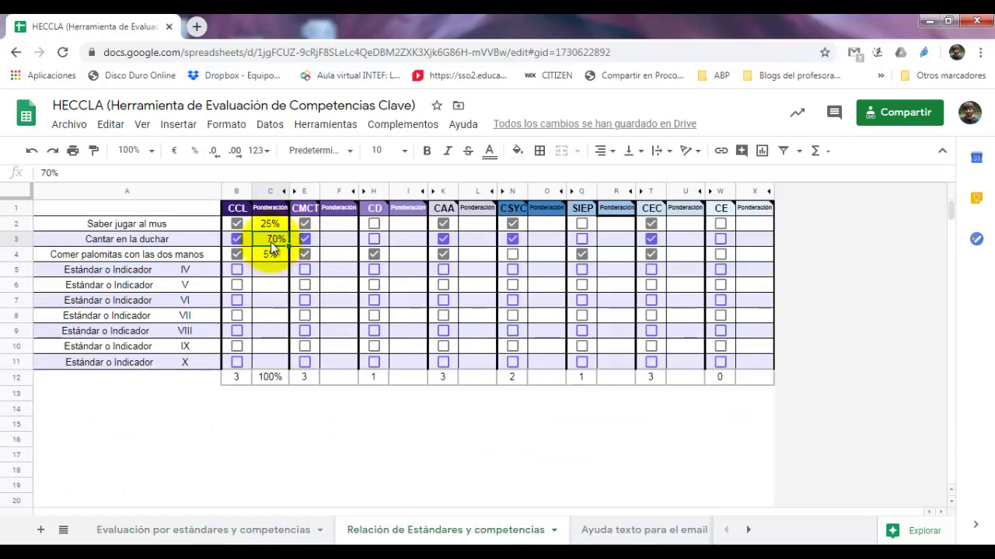
{"action": "left_click", "coordinate": [296, 531]}
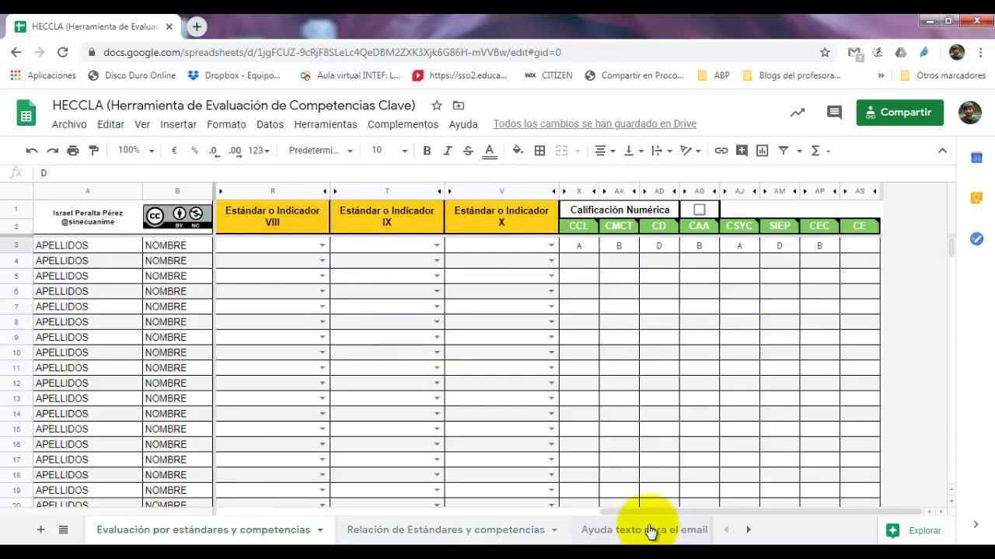
{"action": "left_click_drag", "start_coordinate": [655, 507], "coordinate": [148, 497]}
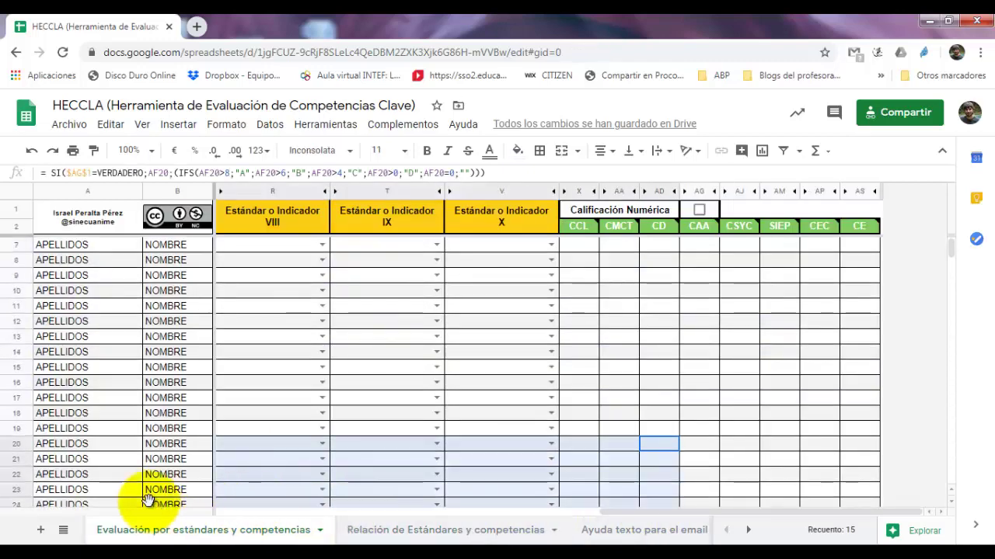
{"action": "left_click_drag", "start_coordinate": [662, 513], "coordinate": [279, 542]}
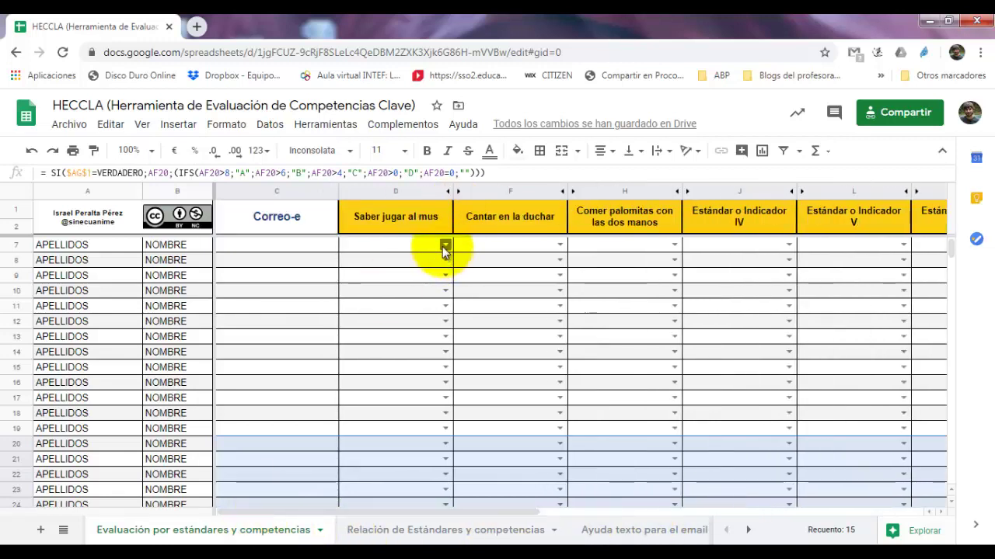
{"action": "left_click_drag", "start_coordinate": [955, 262], "coordinate": [950, 241]}
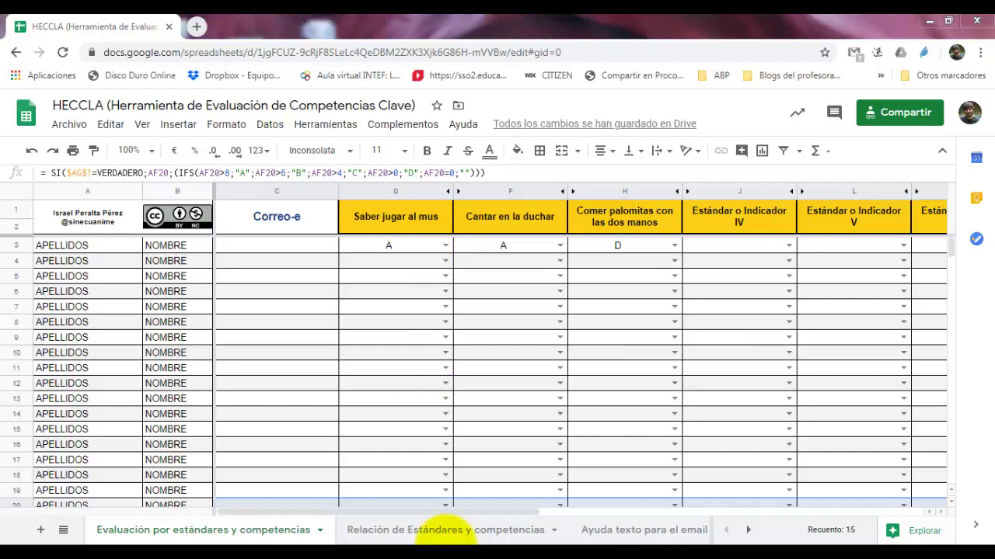
- On the standards and competencies relation sheet, unlink "Cantar en la duchar" from CMCT and link "Saber jugar al mus" to CD
{"action": "left_click", "coordinate": [447, 532]}
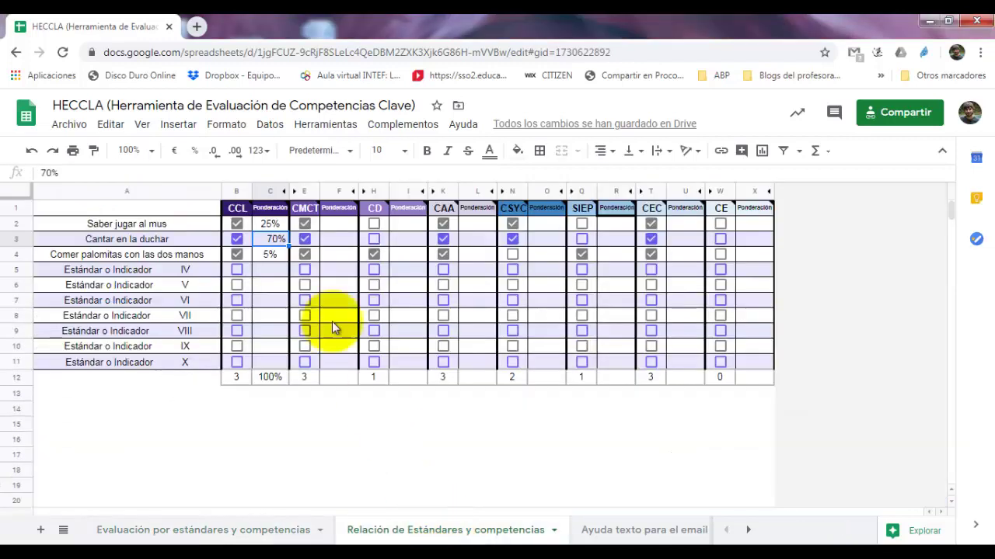
{"action": "left_click", "coordinate": [305, 240]}
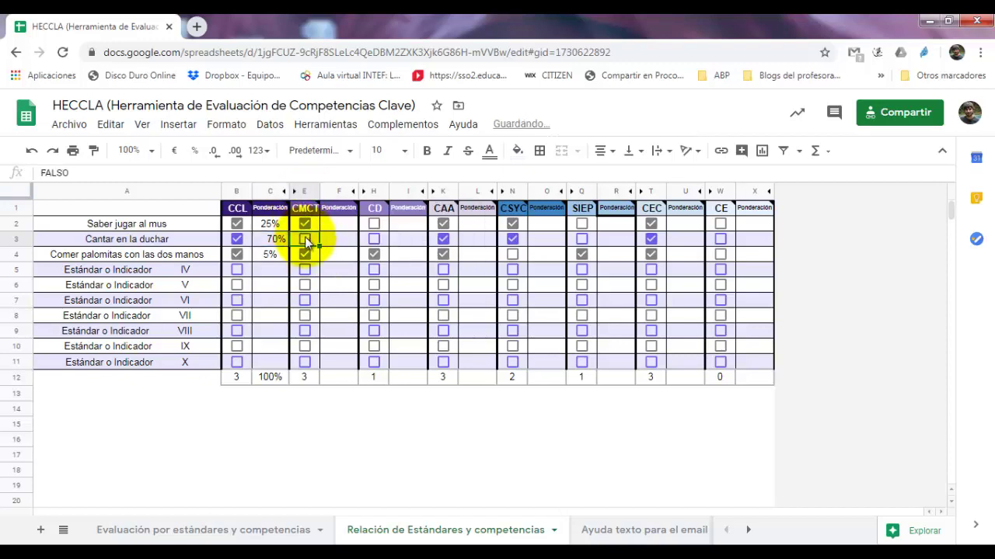
{"action": "left_click", "coordinate": [374, 225]}
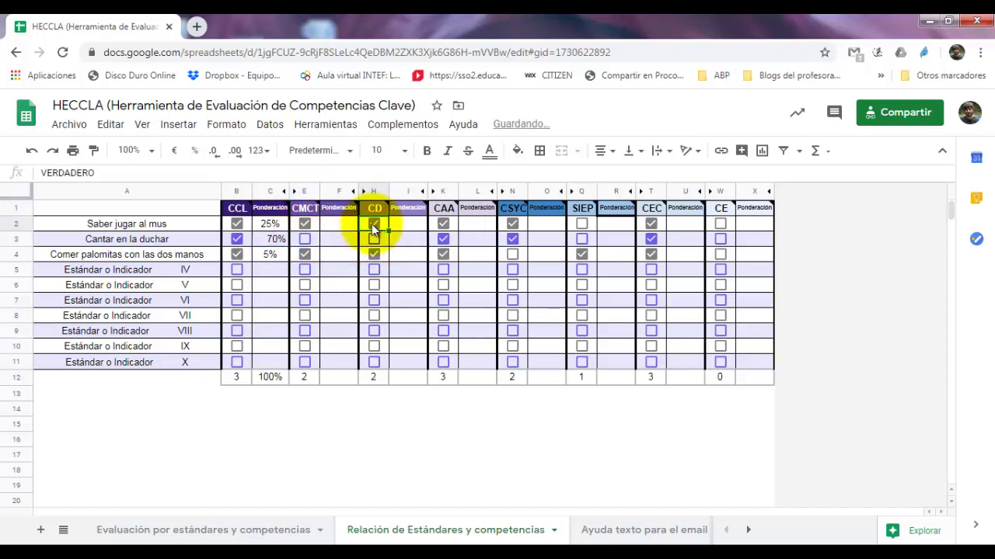
- Set the CMCT weightings to 75% for "Saber jugar al mus" and 25% for "Comer palomitas con las dos manos"
{"action": "left_click", "coordinate": [343, 227]}
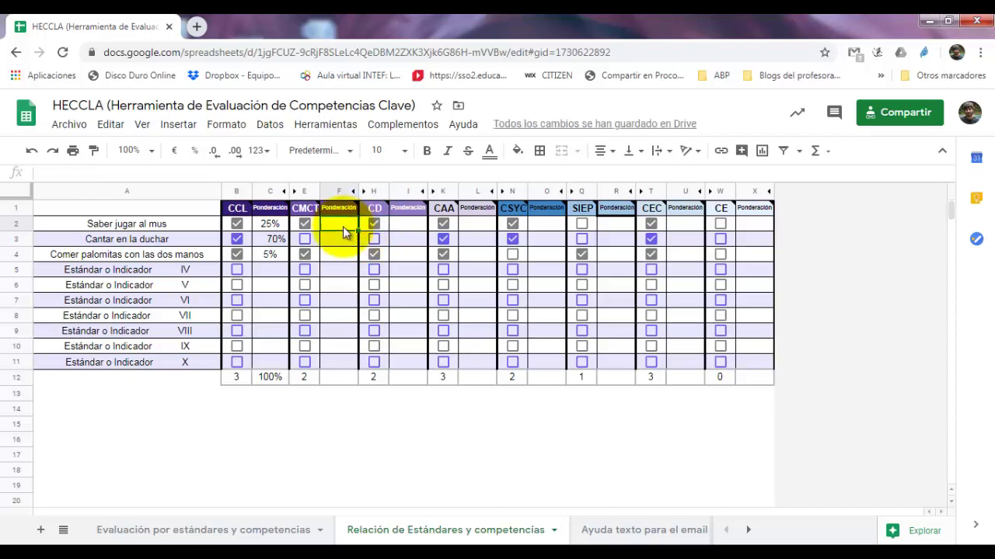
{"action": "type", "text": "75"}
{"action": "left_click", "coordinate": [338, 261]}
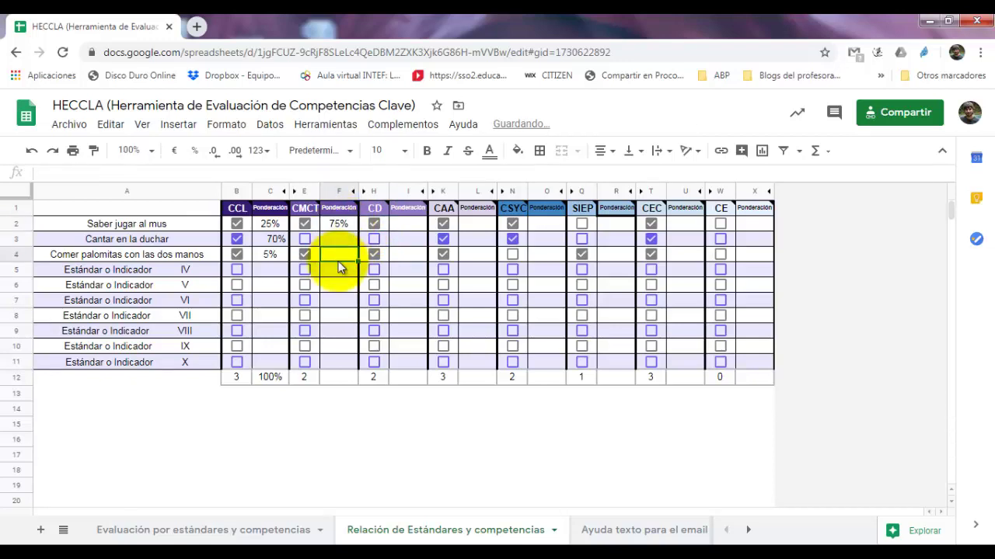
{"action": "type", "text": "25"}
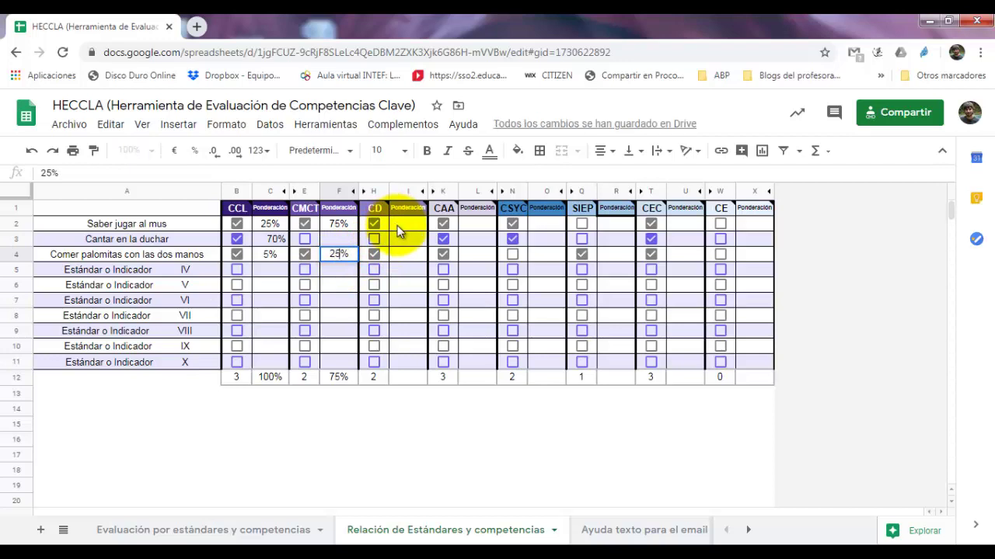
- Set the CD weightings to 25% for "Saber jugar al mus" and 75% for "Comer palomitas con las dos manos"
{"action": "left_click", "coordinate": [397, 226]}
{"action": "type", "text": "25"}
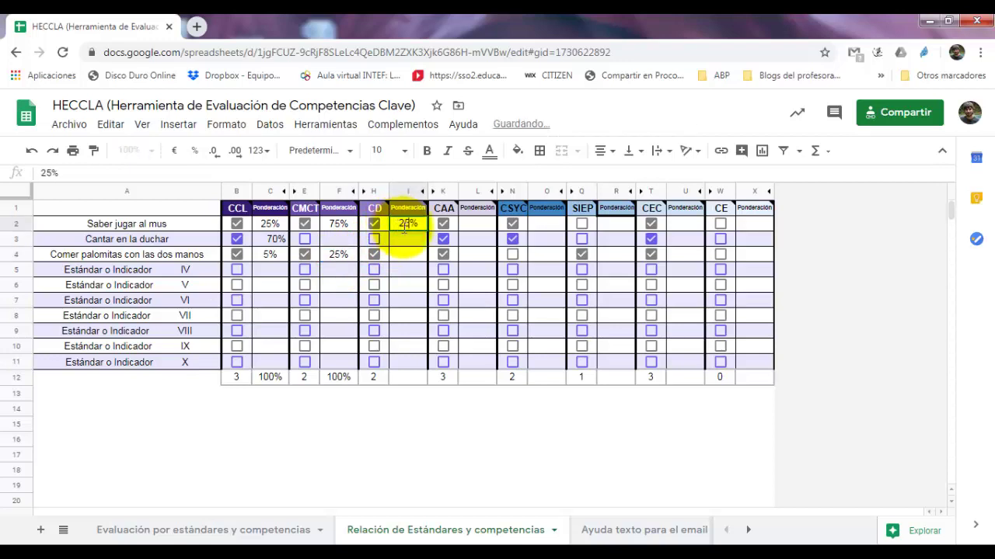
{"action": "left_click", "coordinate": [403, 252]}
{"action": "type", "text": "75"}
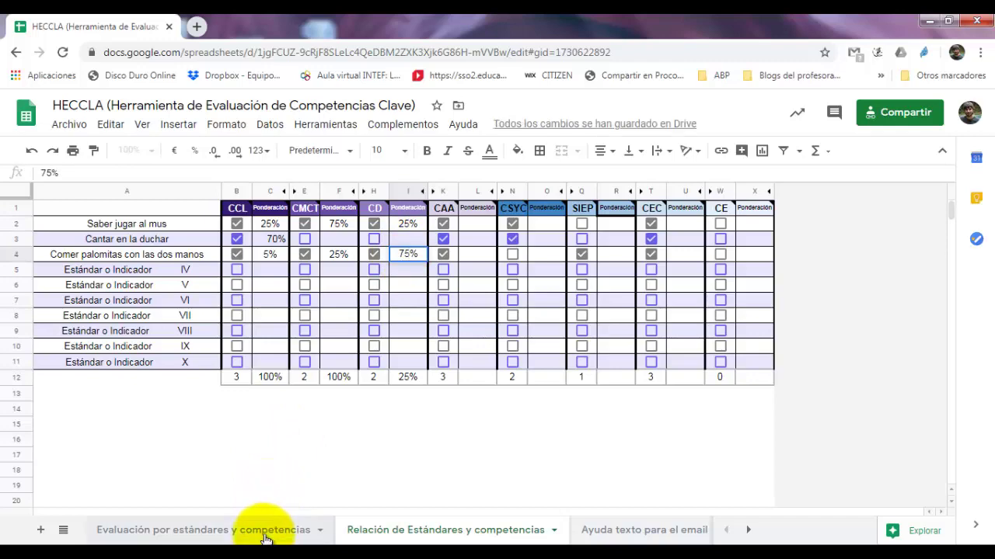
- Compare the row 3 competency grades on the evaluation sheet with the weightings on the relation sheet, dismissing the Windows colour scheme prompt
{"action": "left_click", "coordinate": [300, 529]}
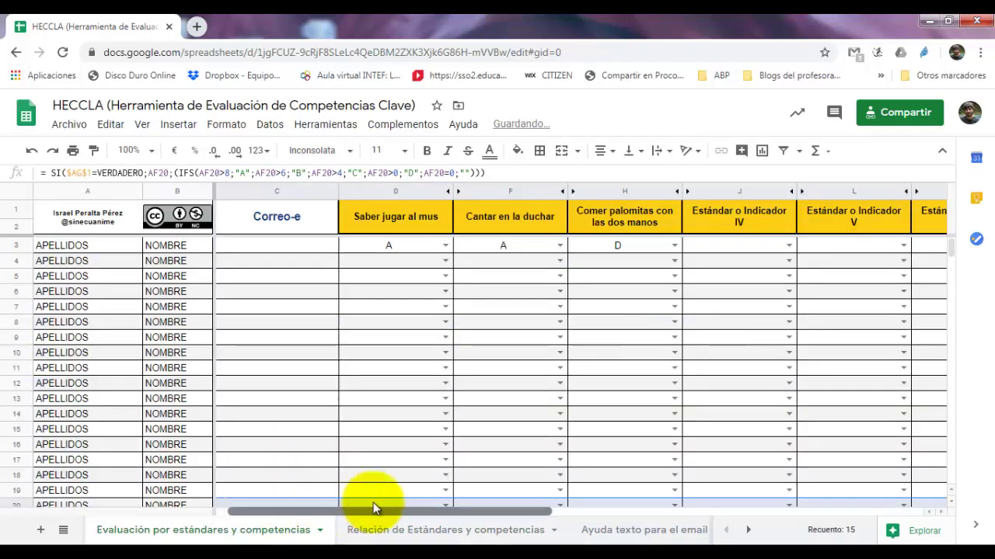
{"action": "left_click_drag", "start_coordinate": [373, 506], "coordinate": [761, 489]}
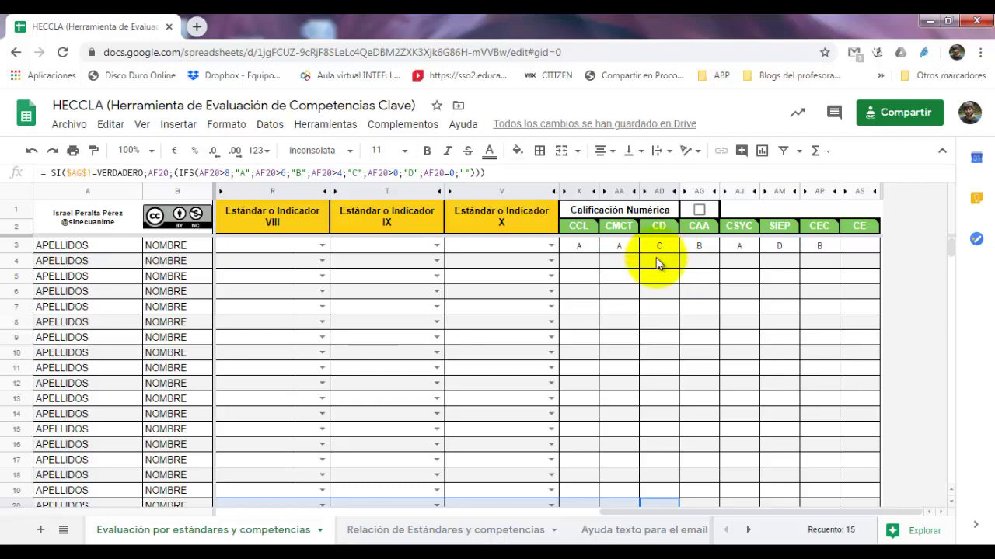
{"action": "left_click", "coordinate": [453, 530]}
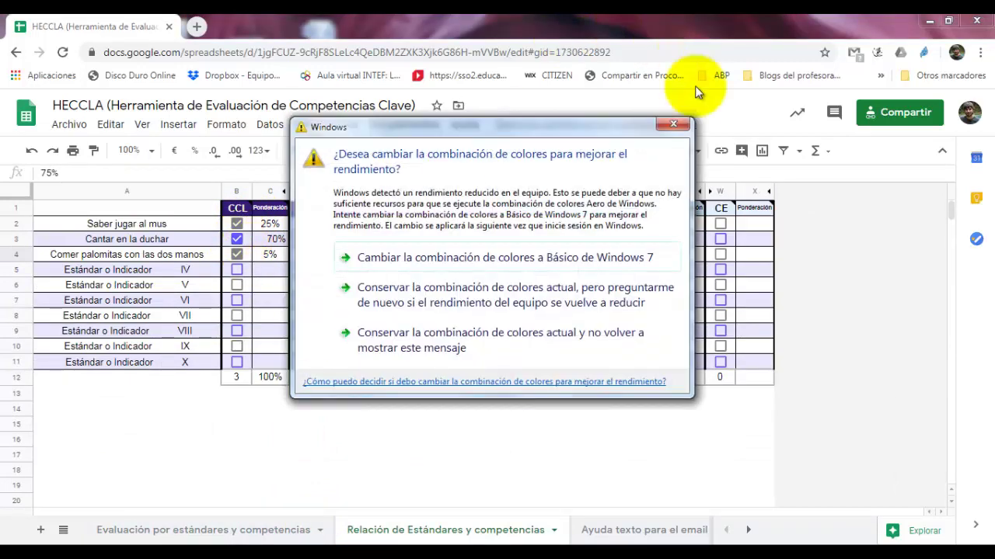
{"action": "left_click", "coordinate": [500, 340]}
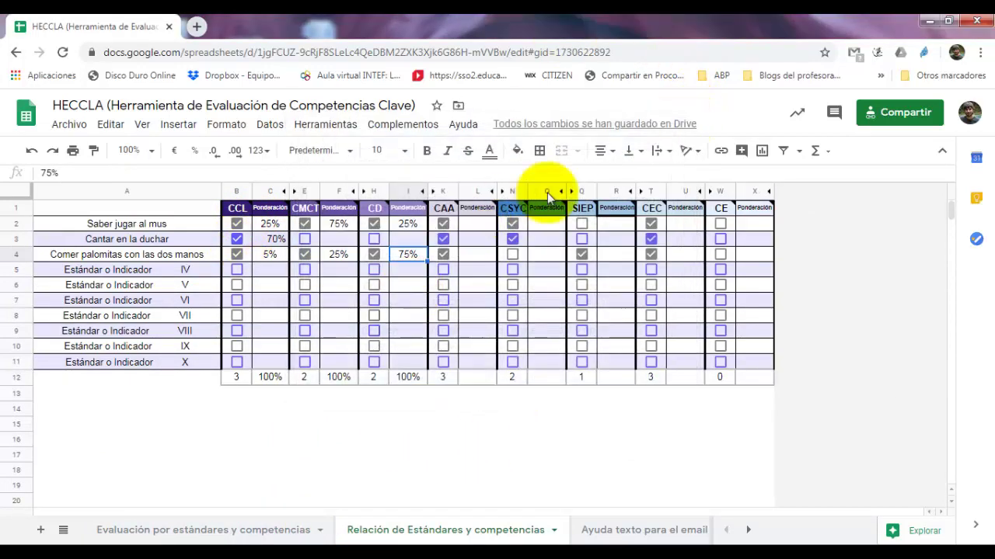
{"action": "left_click", "coordinate": [269, 536]}
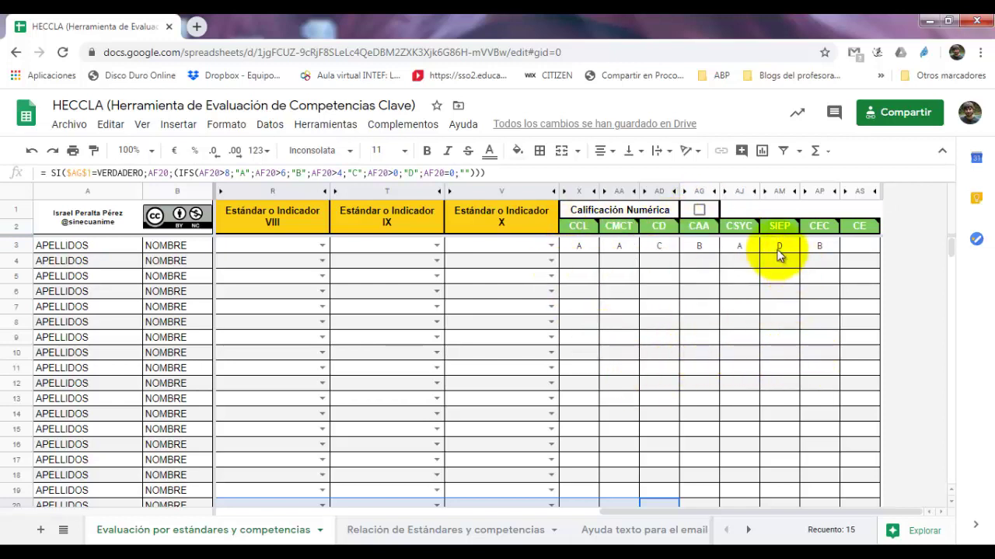
- Turn on "Calificación Numérica" to view the competency grades as numbers, and turn it back off
{"action": "left_click", "coordinate": [699, 210]}
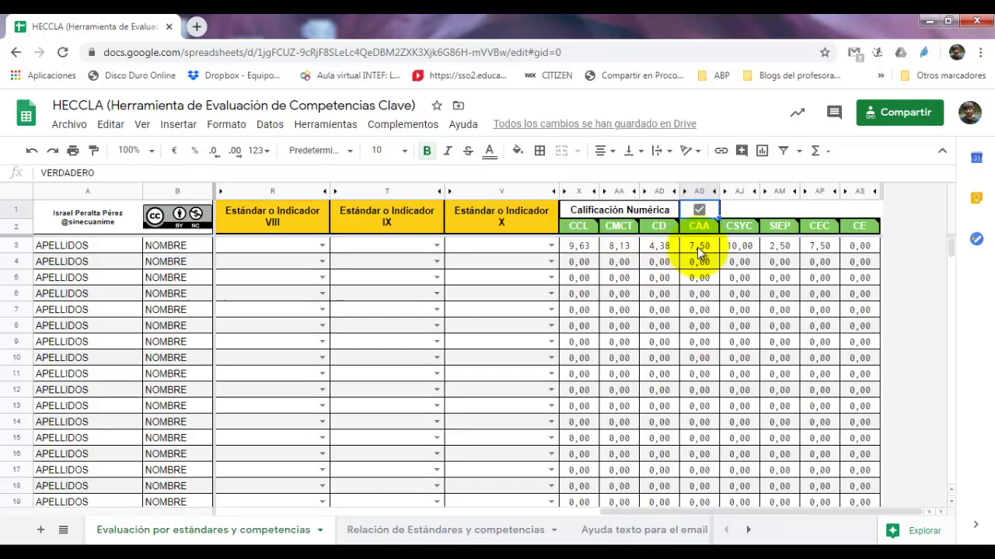
{"action": "left_click", "coordinate": [698, 211]}
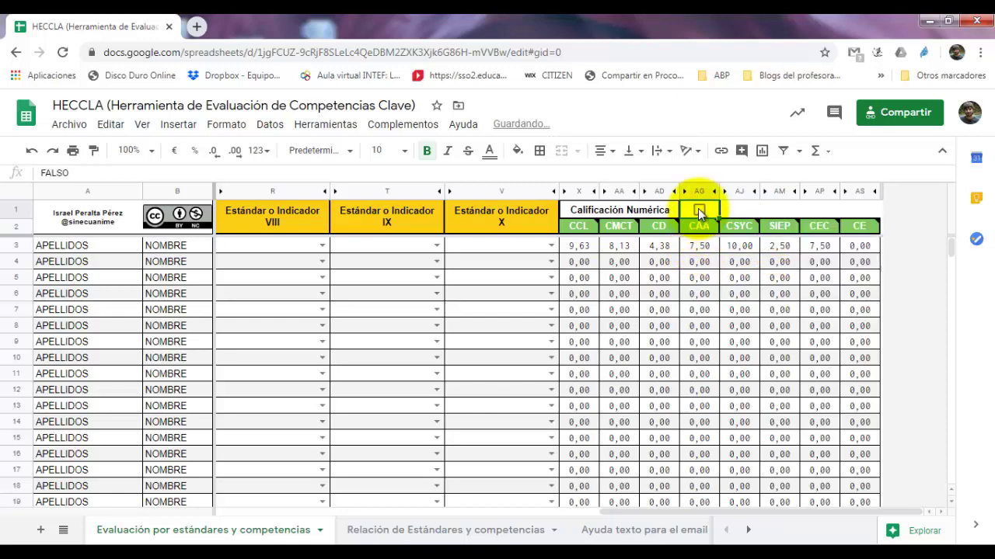
{"action": "left_click", "coordinate": [699, 210]}
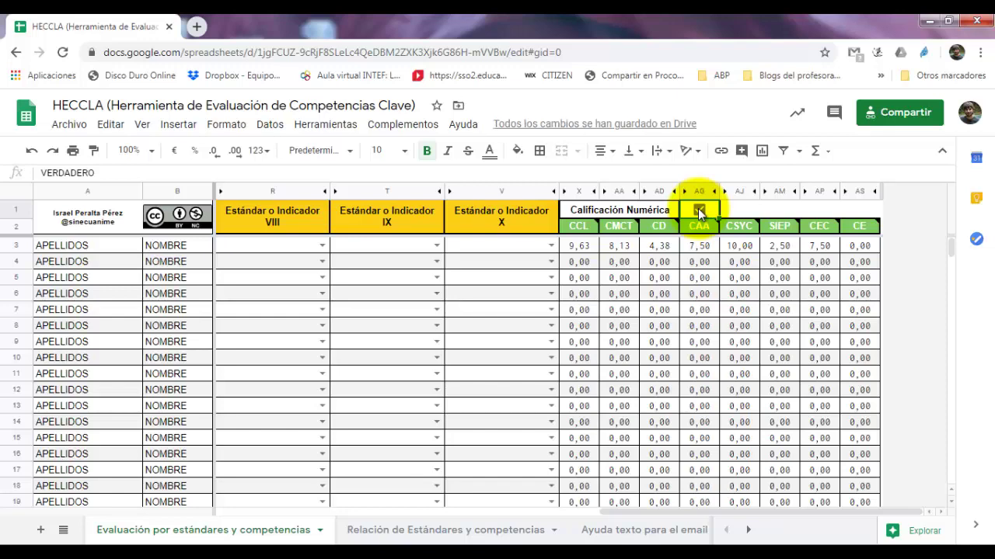
{"action": "left_click", "coordinate": [698, 208]}
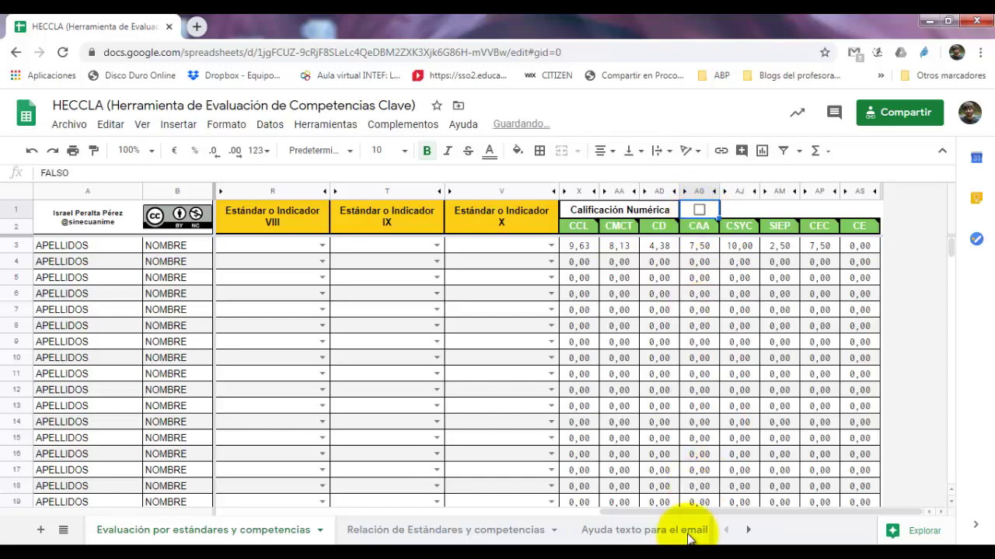
- Locate the Form Mule email merge add-on and examine the email template and Form Mule links on the "Ayuda texto para el email" sheet
{"action": "left_click_drag", "start_coordinate": [688, 513], "coordinate": [307, 536]}
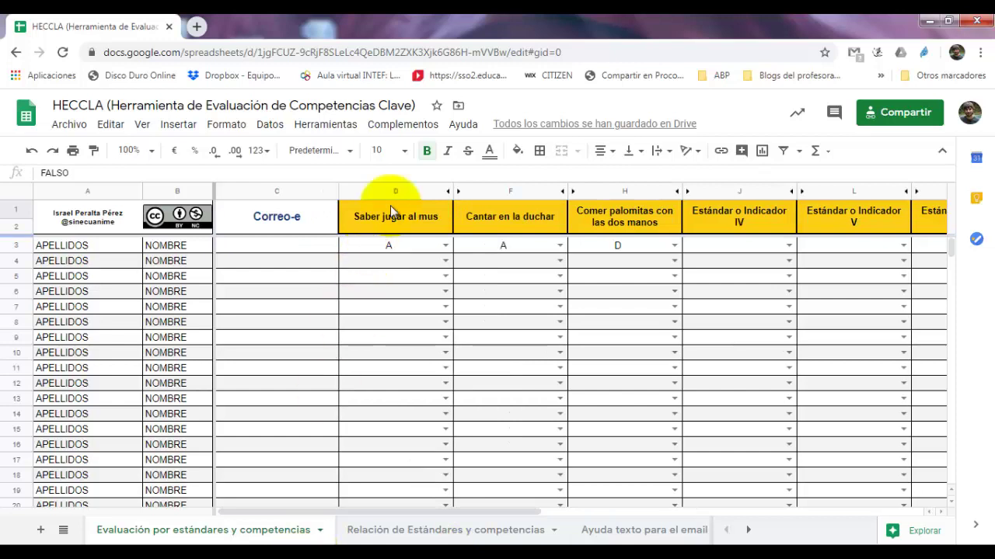
{"action": "left_click", "coordinate": [403, 126]}
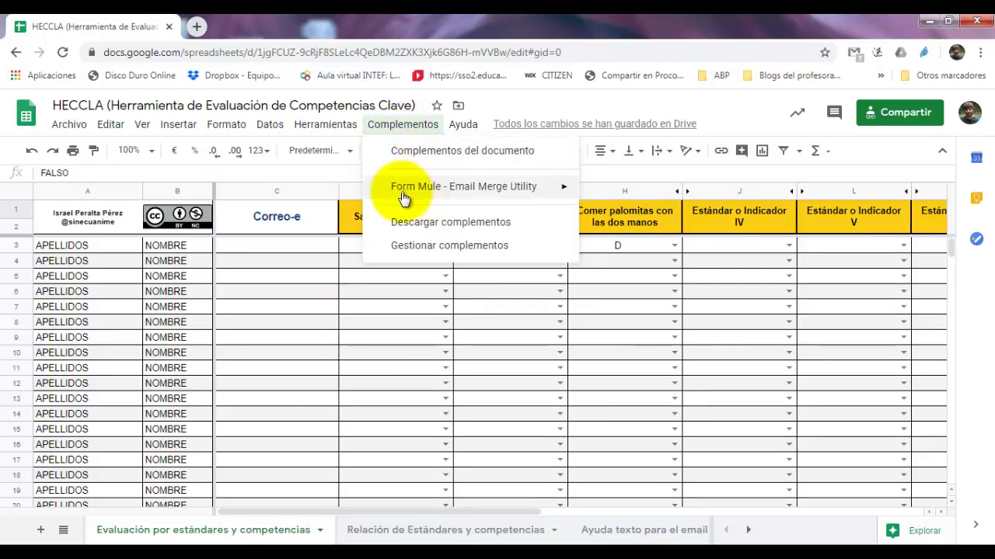
{"action": "mouse_move", "coordinate": [434, 193]}
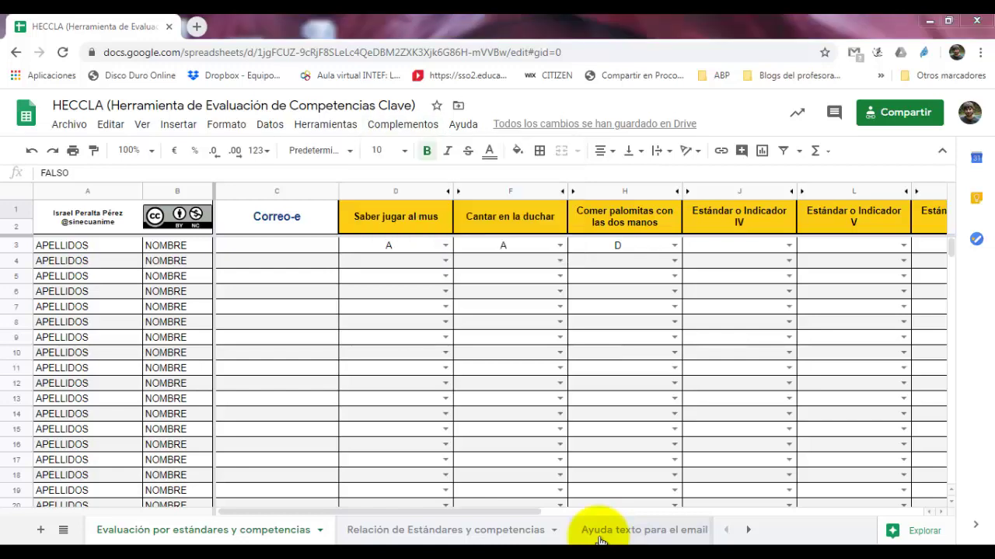
{"action": "left_click", "coordinate": [671, 125]}
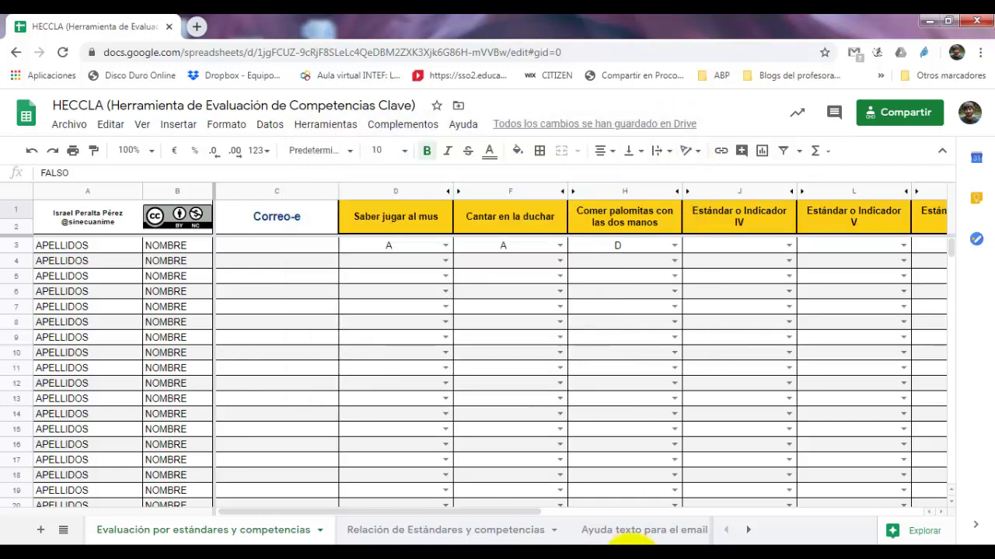
{"action": "left_click", "coordinate": [634, 530]}
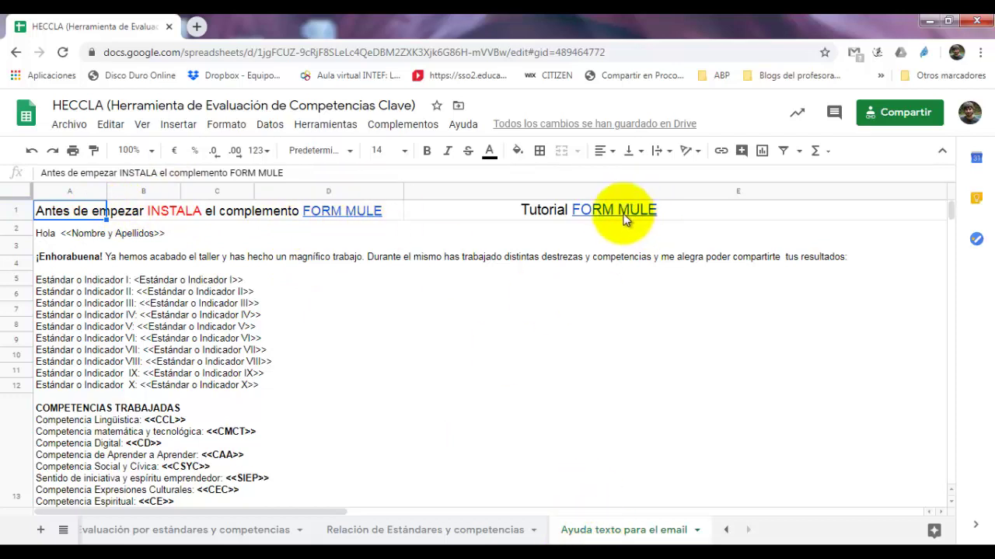
{"action": "mouse_move", "coordinate": [619, 219]}
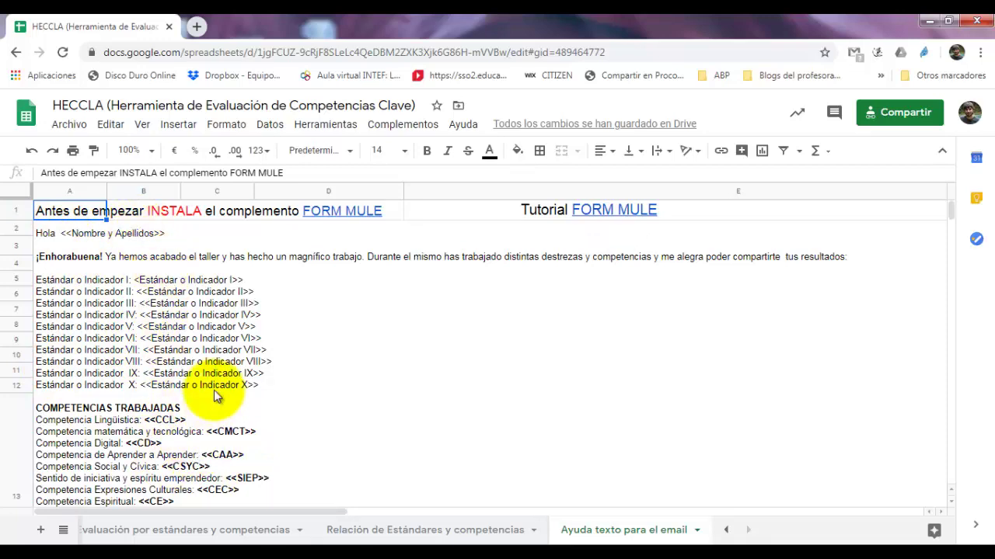
- Review the relation sheet and the evaluation sheet, including the row 3 "Correo-e" cell and the standards and competency columns
{"action": "left_click", "coordinate": [385, 535]}
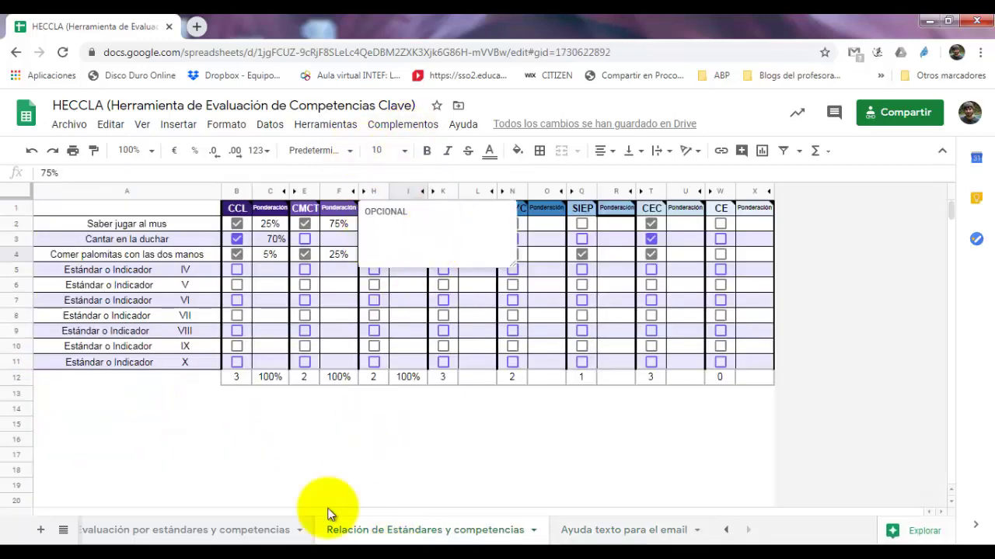
{"action": "left_click", "coordinate": [250, 532]}
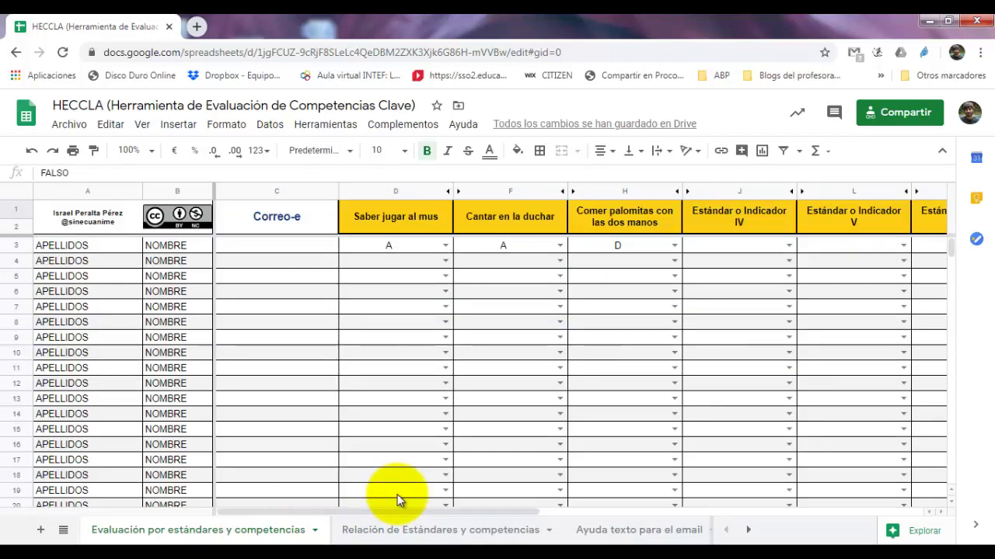
{"action": "left_click", "coordinate": [304, 252]}
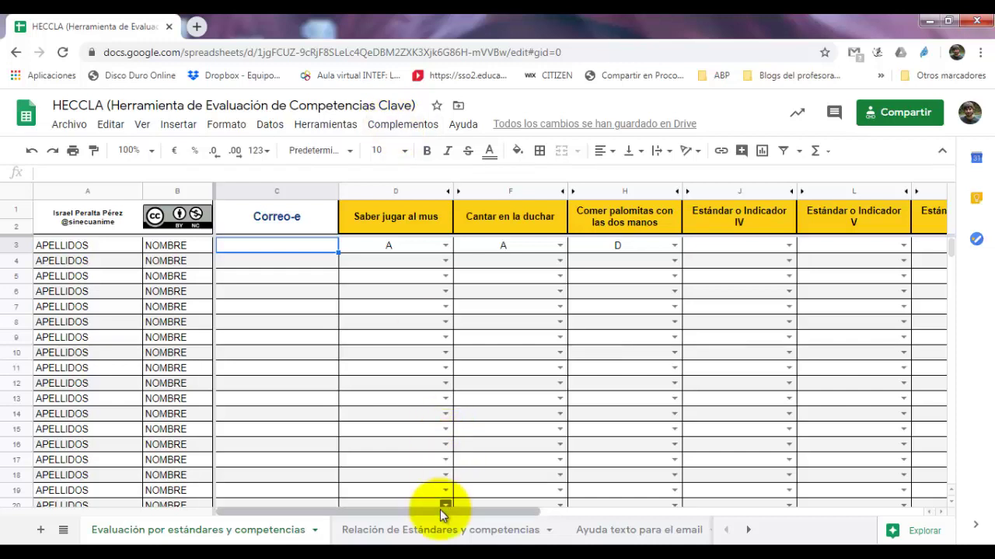
{"action": "left_click_drag", "start_coordinate": [440, 512], "coordinate": [350, 546]}
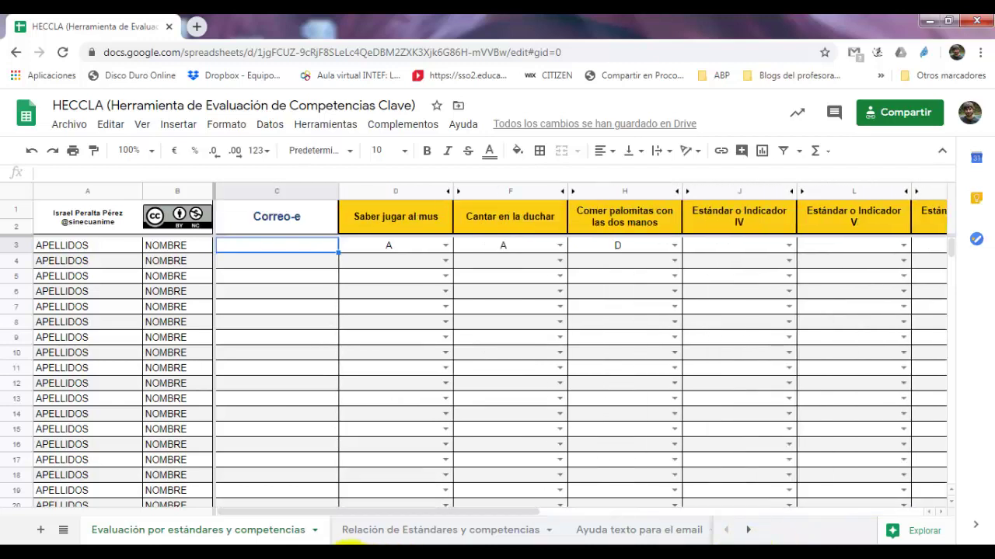